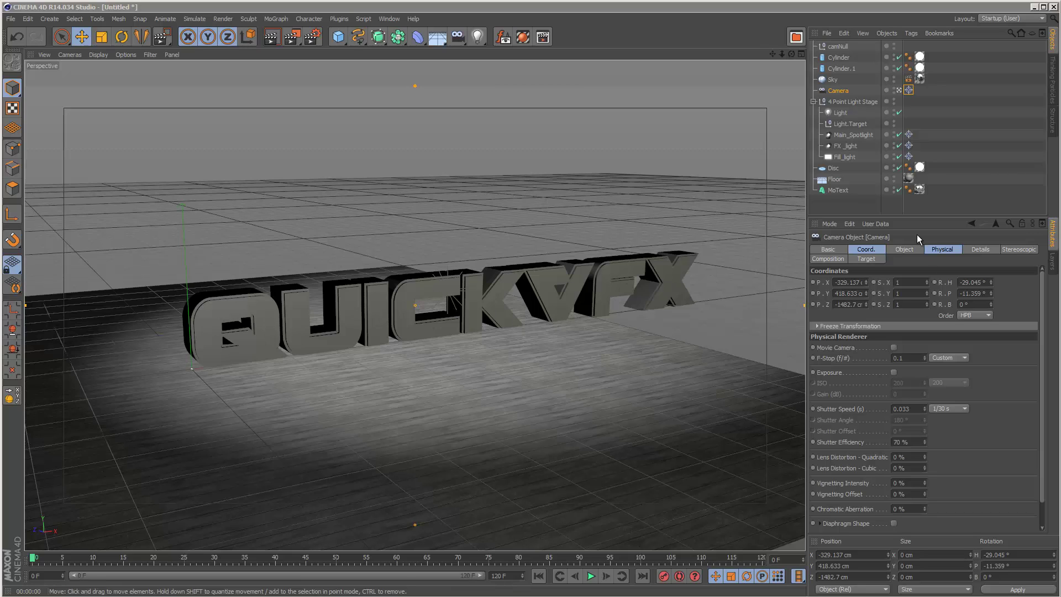
Step: Switch the Physical sampler to Adaptive, keep Low sampling quality, and close Render Settings
left_click(314, 40)
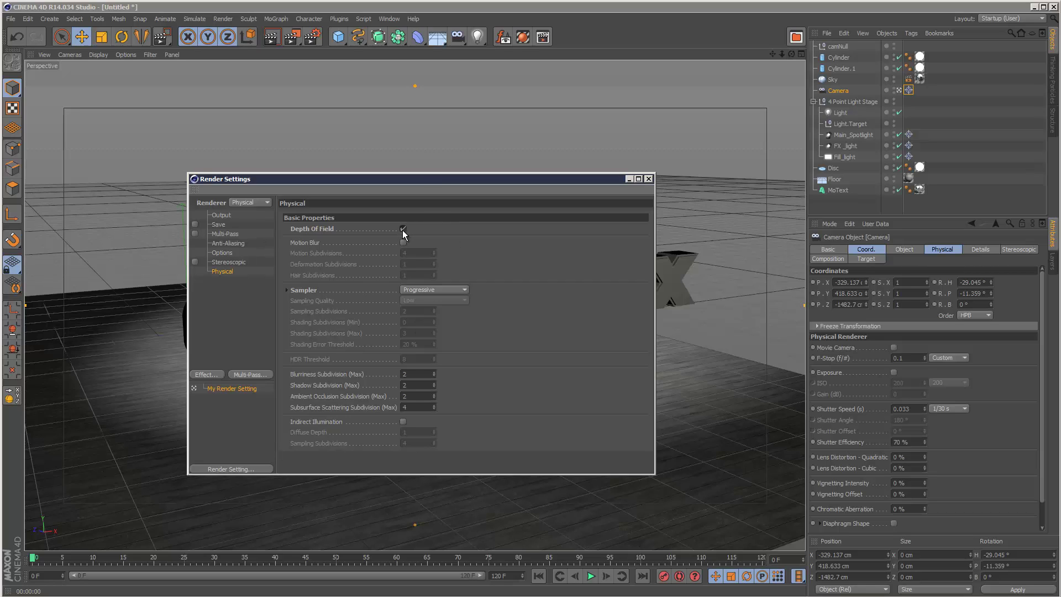
left_click(426, 289)
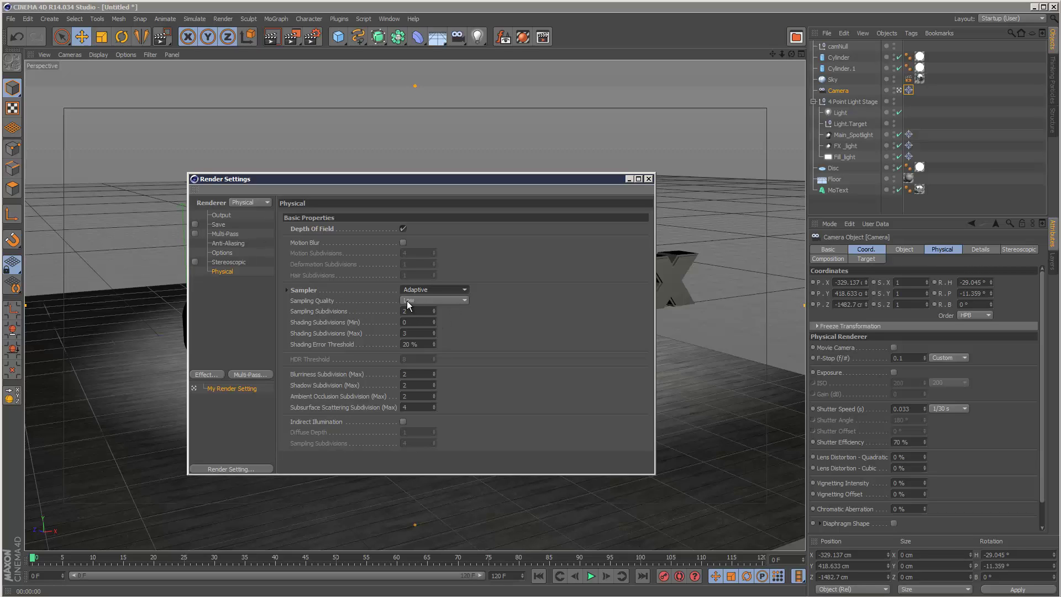
left_click(440, 299)
left_click(647, 179)
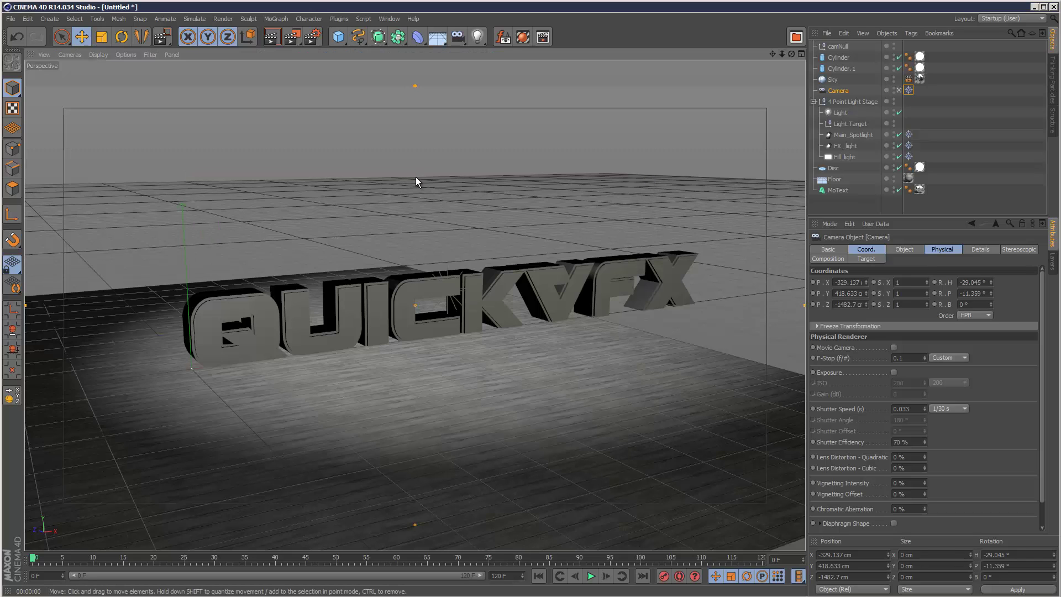
Step: Render the QUICKVFX scene to the Picture Viewer, dragging the viewer fully onscreen
left_click(295, 38)
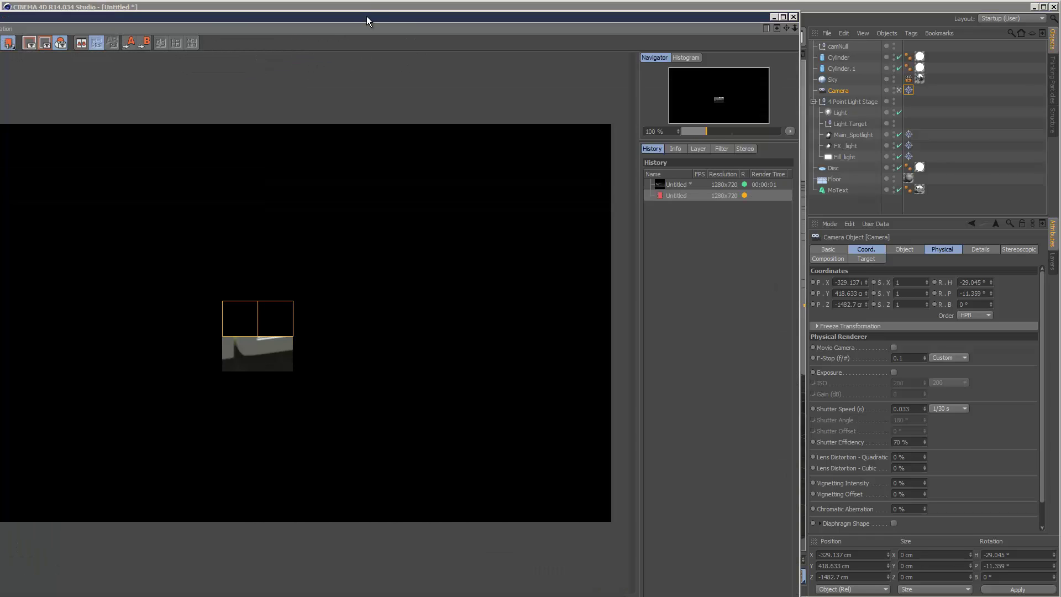
left_click_drag(367, 15, 407, 13)
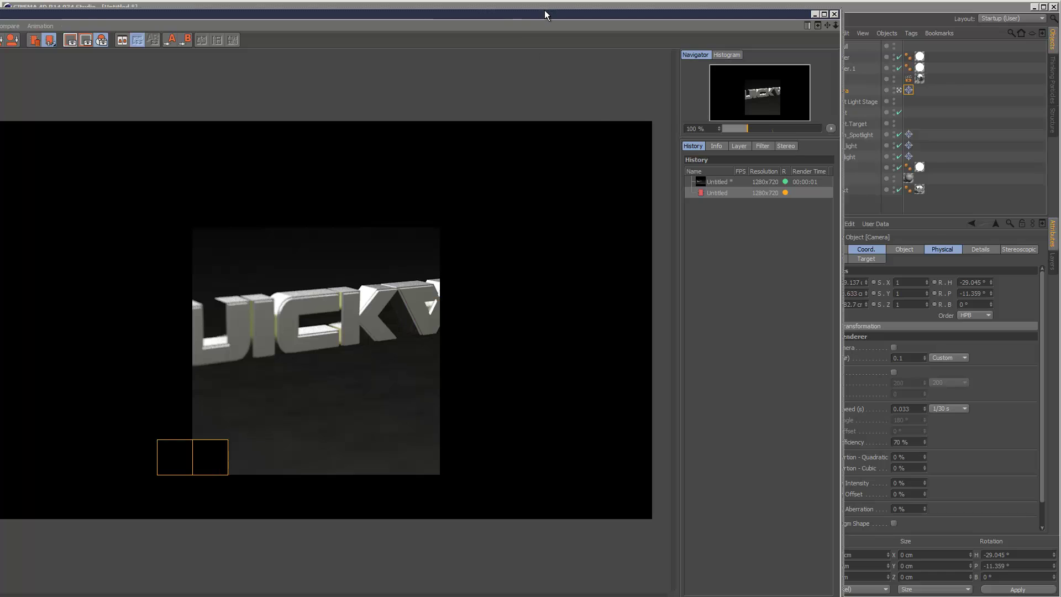
left_click_drag(544, 10, 667, 9)
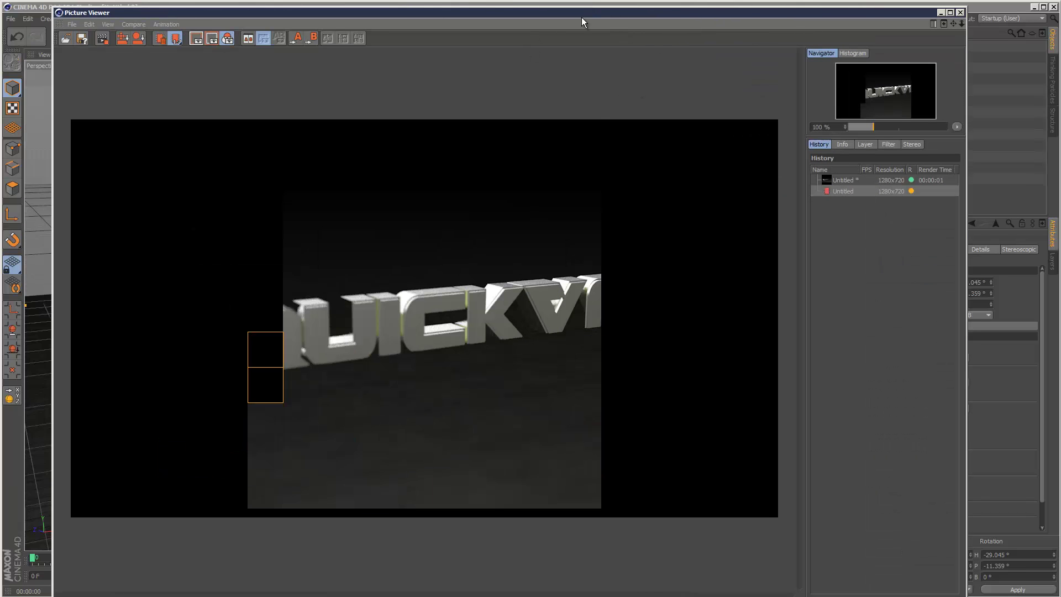
left_click_drag(563, 11, 550, 4)
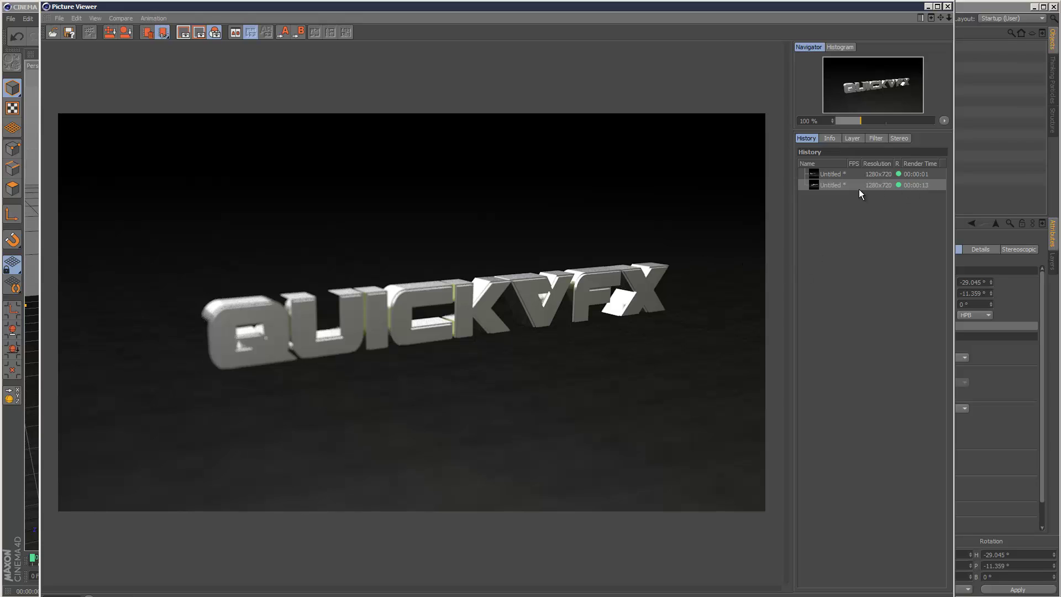
Step: Close the viewer, set Adaptive Sampling Quality to High, and render the text again
left_click(947, 7)
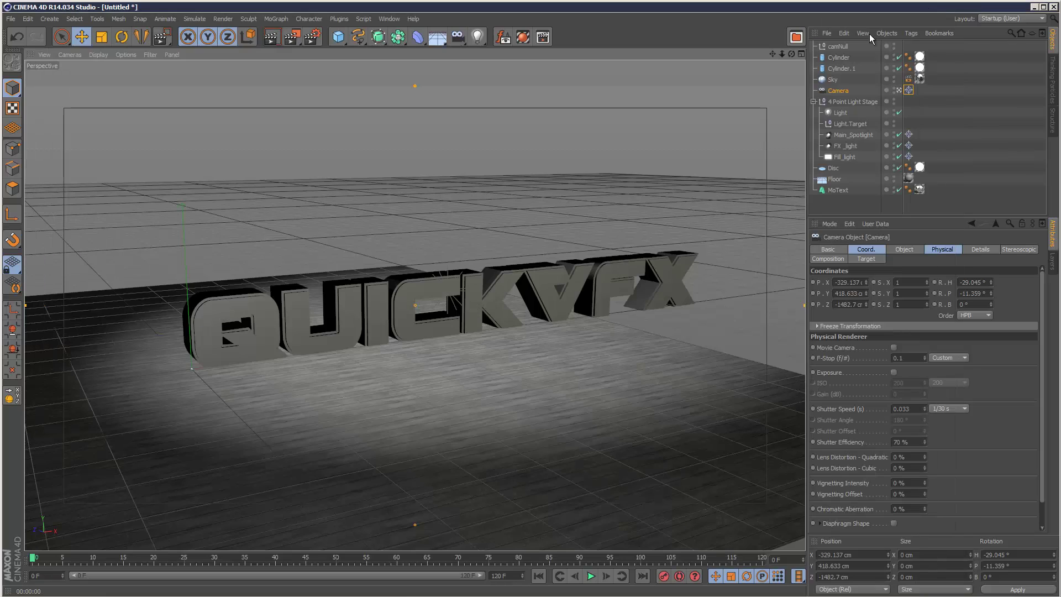
left_click(312, 37)
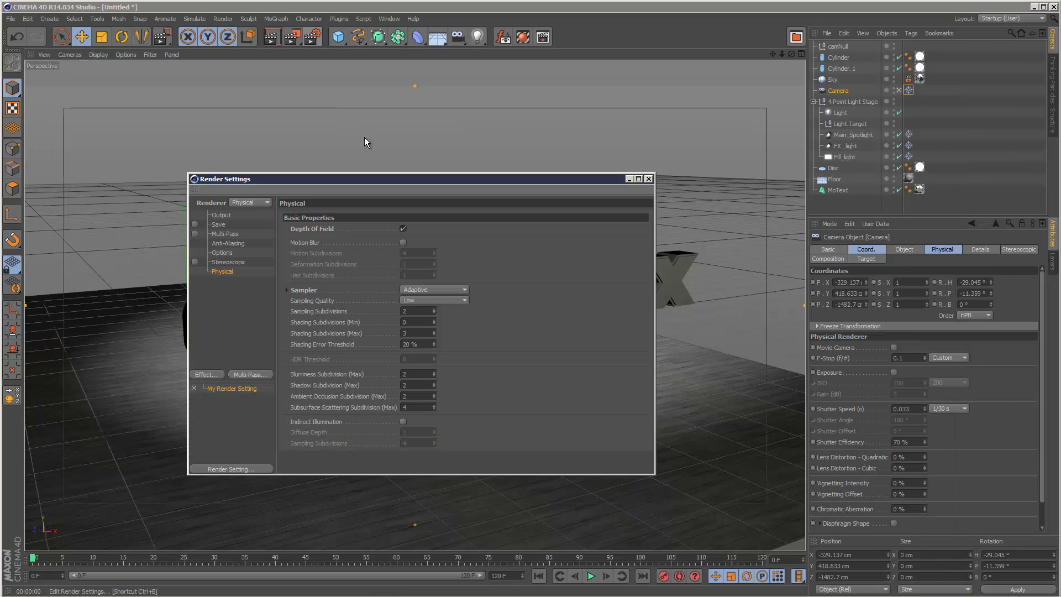
left_click(467, 301)
left_click(454, 335)
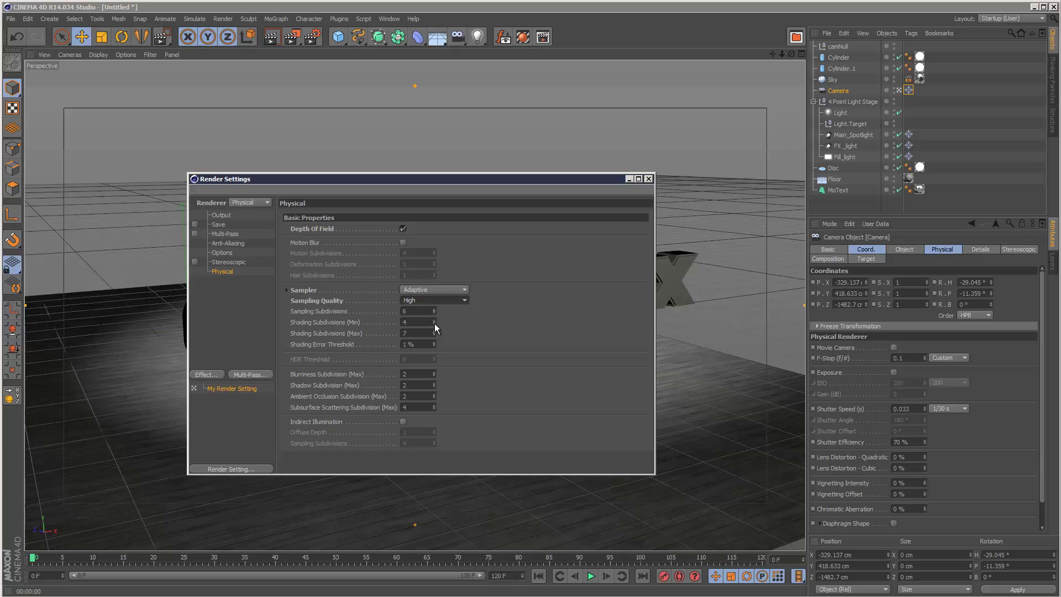
left_click(292, 36)
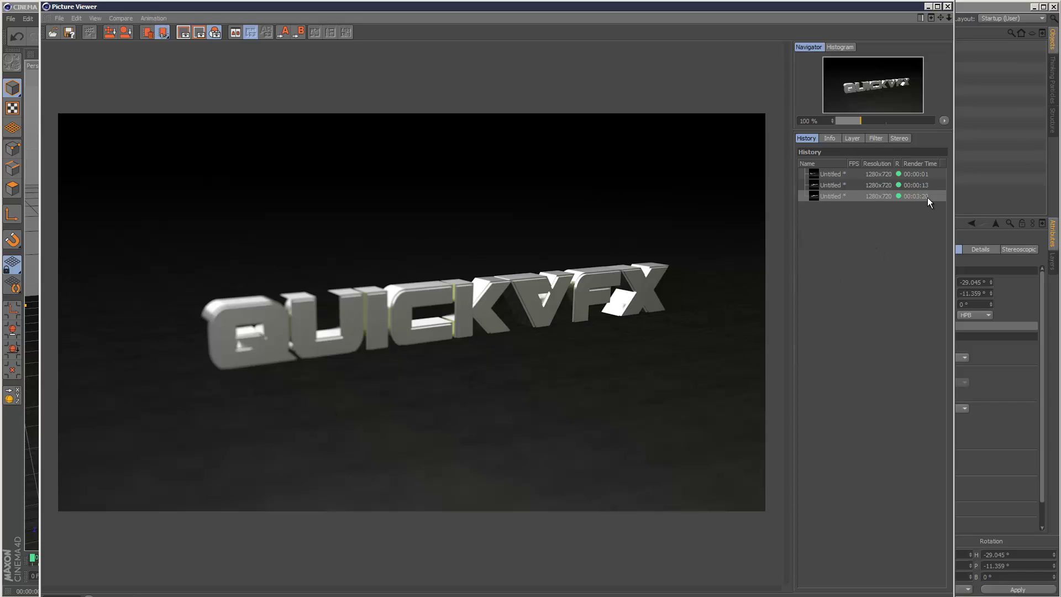
Step: Close the Picture Viewer and set the Physical sampler back to Progressive
left_click(947, 7)
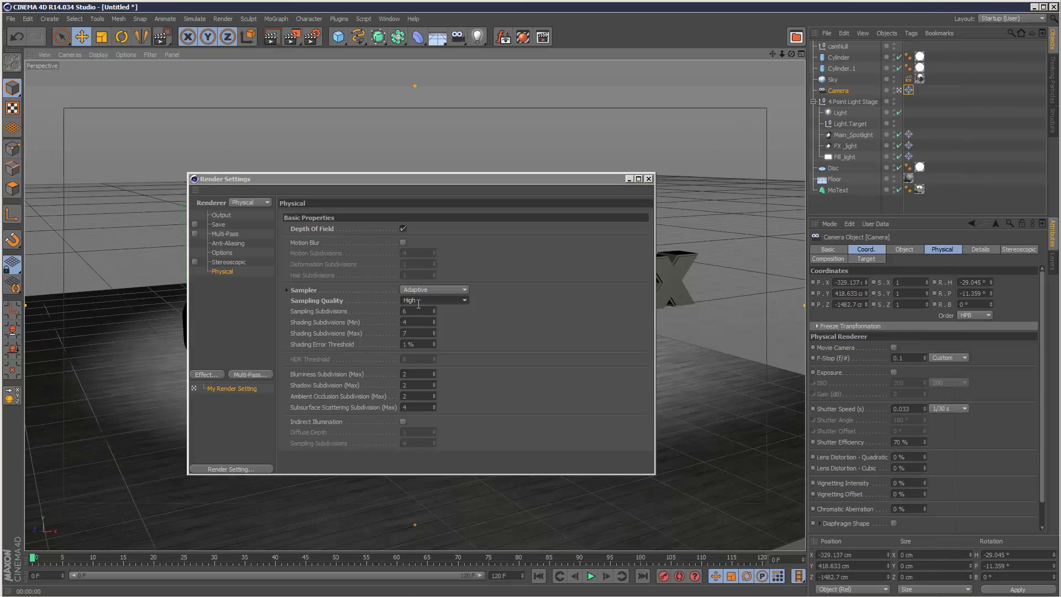
left_click(449, 289)
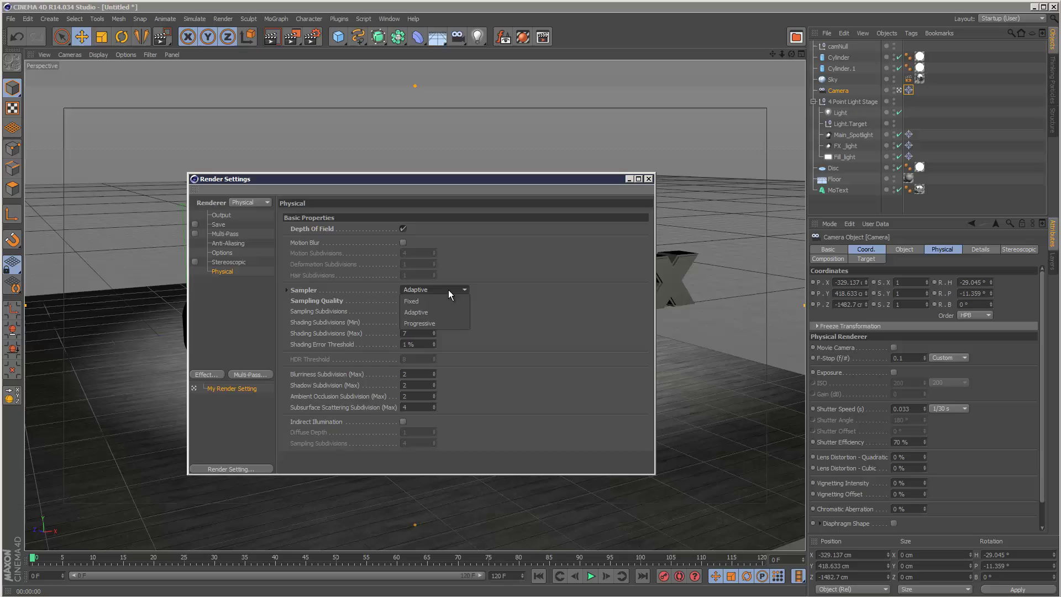
left_click(453, 320)
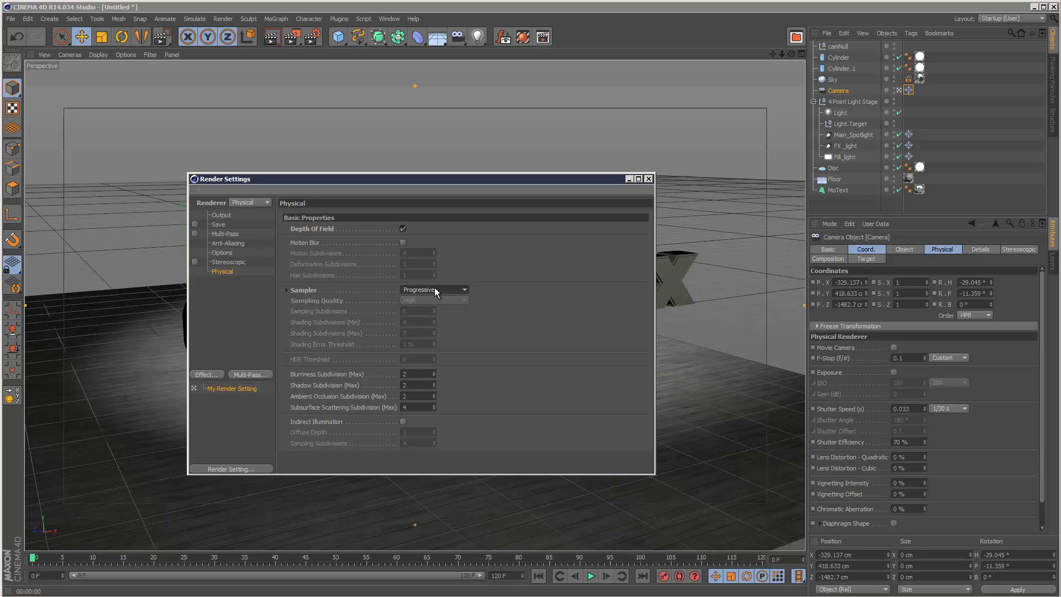
left_click(629, 179)
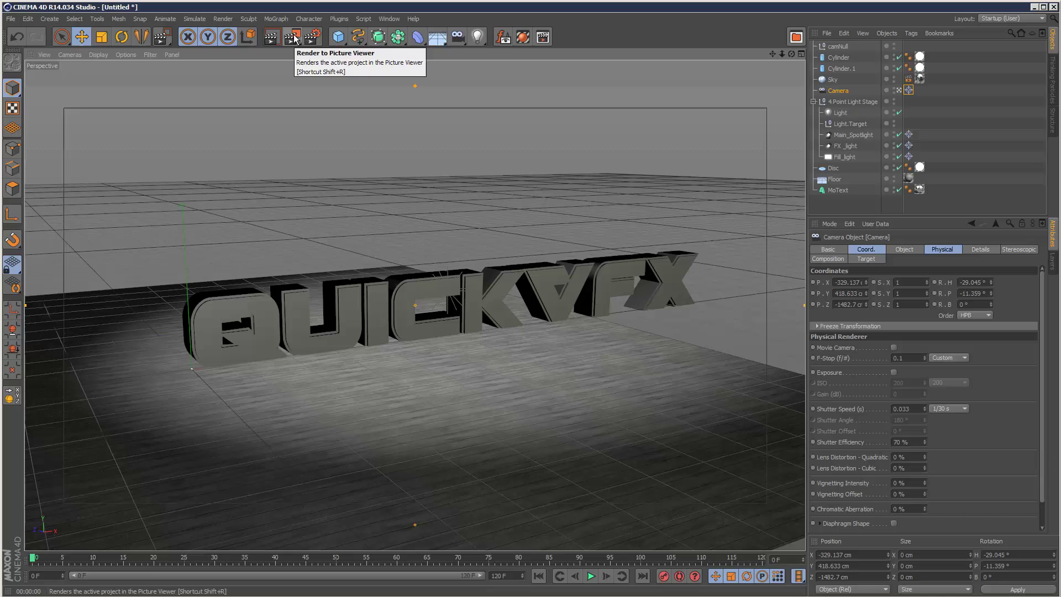
Step: Start a progressive interactive render of the QUICKVFX scene in the viewport
left_click(271, 37)
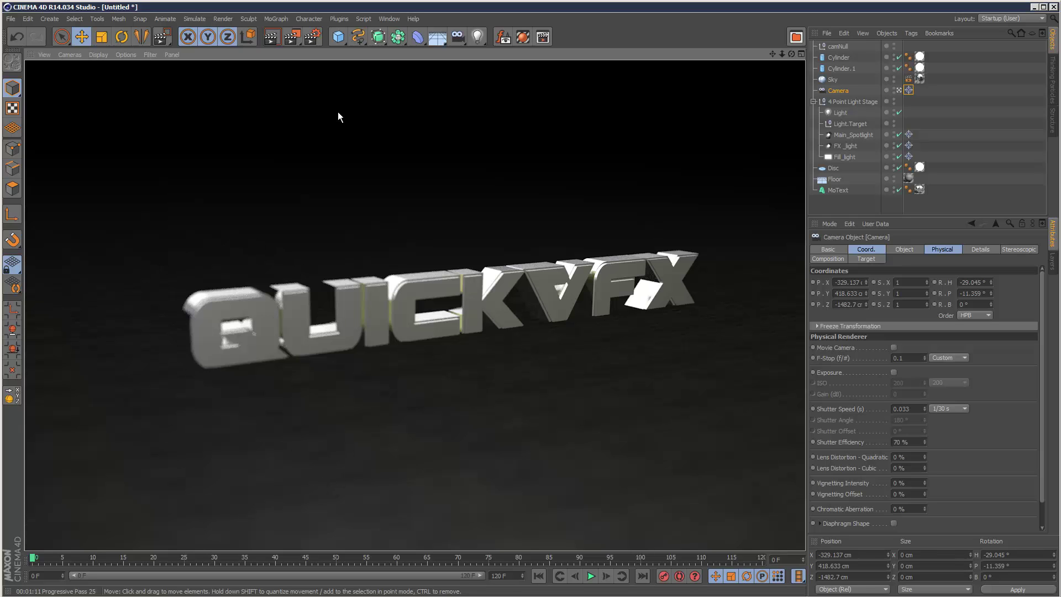
Step: Select the 4 Point Light Stage group and set the Physical sampler to Adaptive at Low quality
left_click(856, 101)
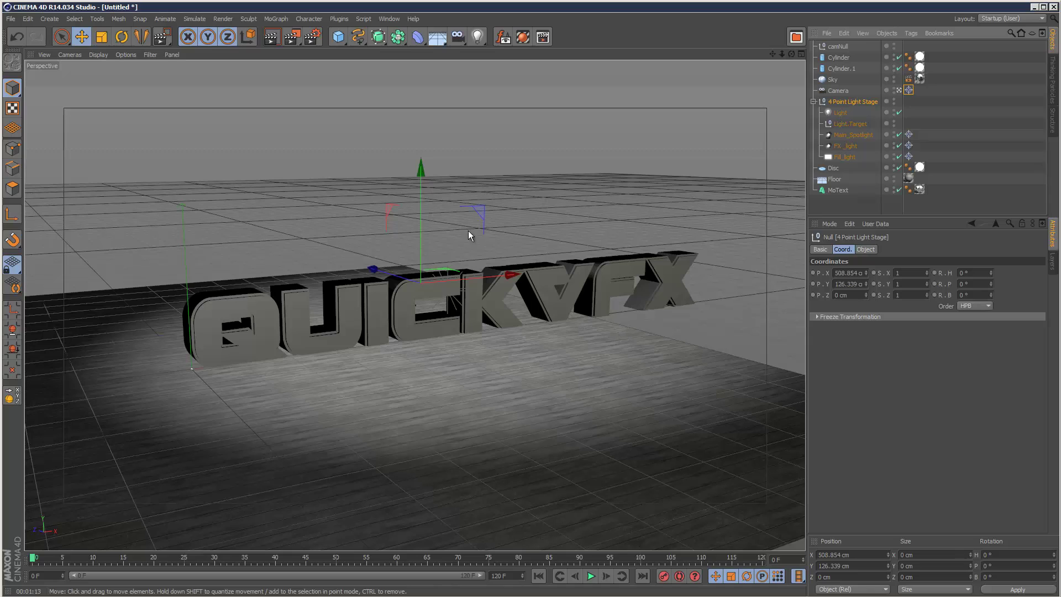
left_click(312, 37)
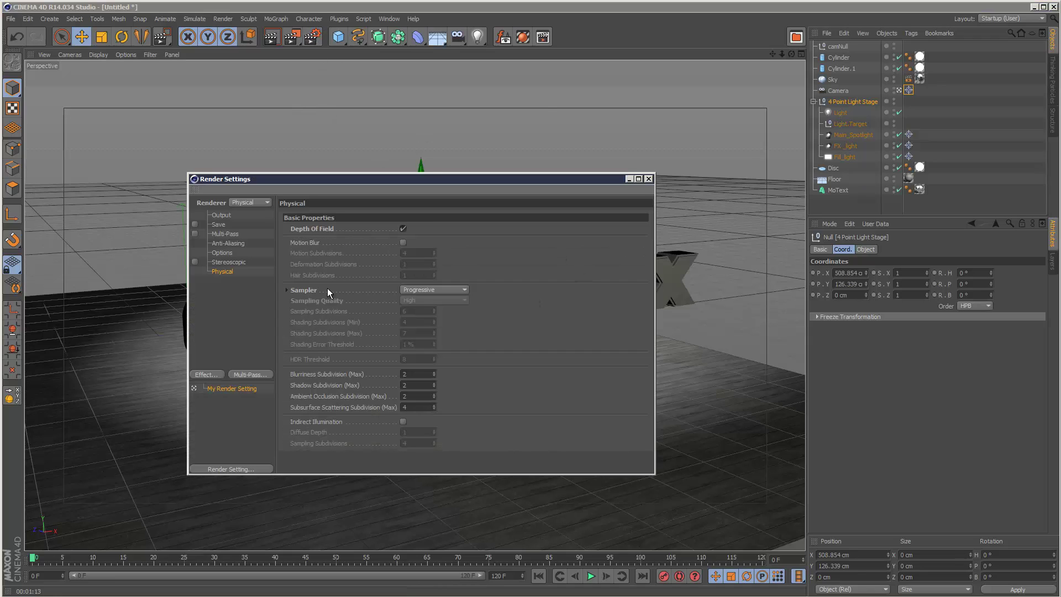
left_click(426, 289)
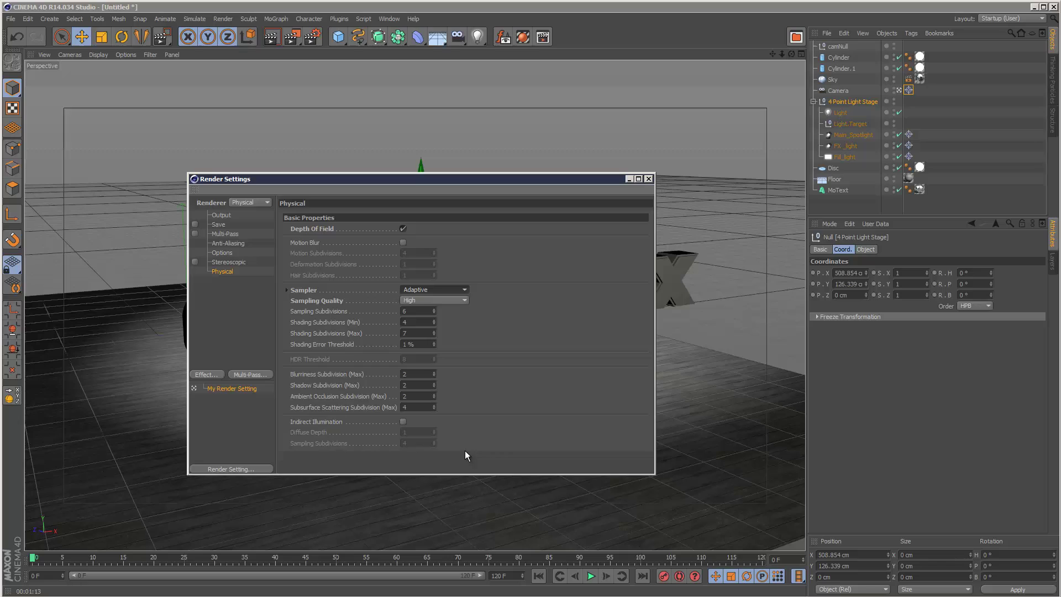
left_click(422, 299)
left_click(428, 313)
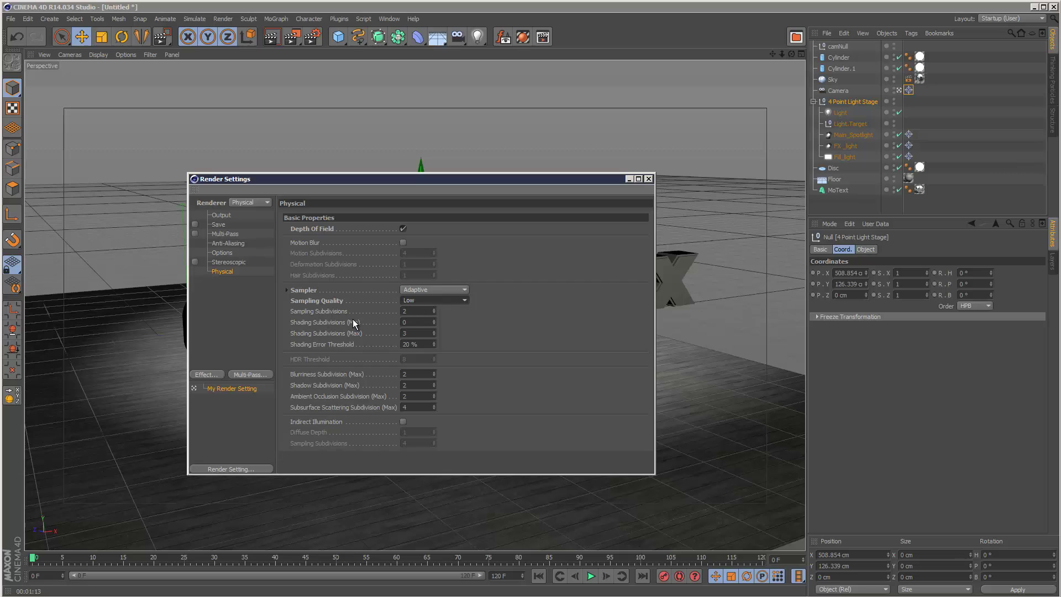
Step: Compare High Sampling Quality, then return it to Low
left_click(422, 301)
left_click(428, 335)
left_click(416, 299)
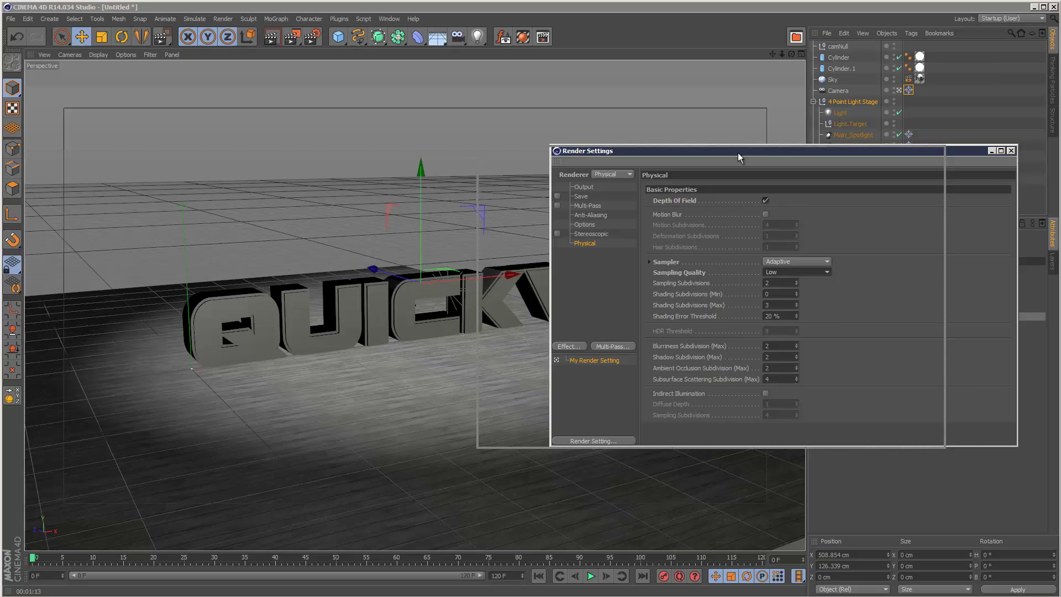
Step: Set shading subdivisions to min 1 and max 4 with a 15% error threshold
mouse_move(450, 184)
left_mouse_down()
mouse_move(734, 159)
mouse_move(677, 151)
left_mouse_up()
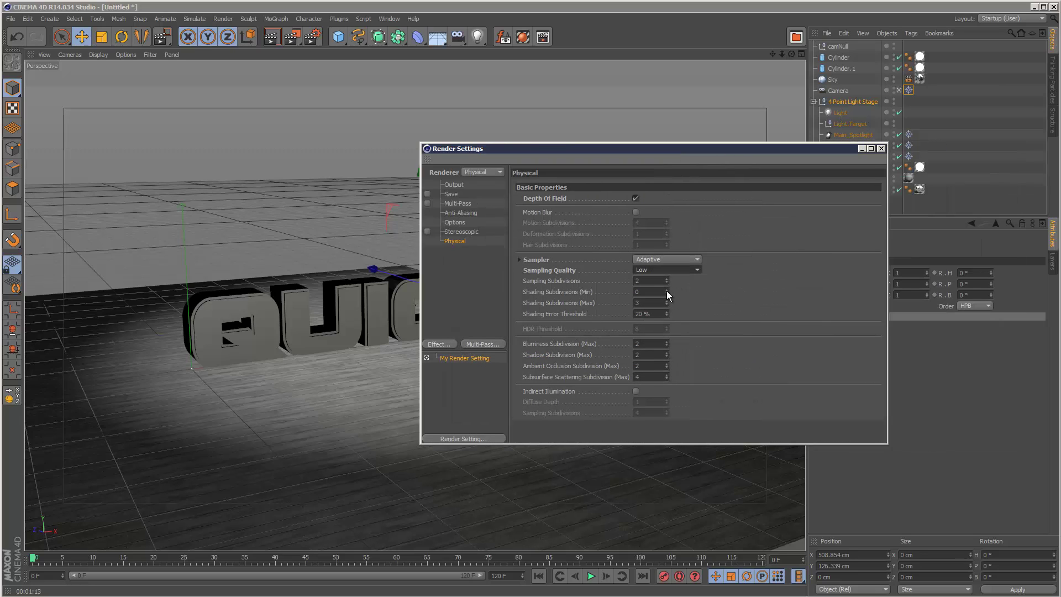
left_click(666, 290)
type("4")
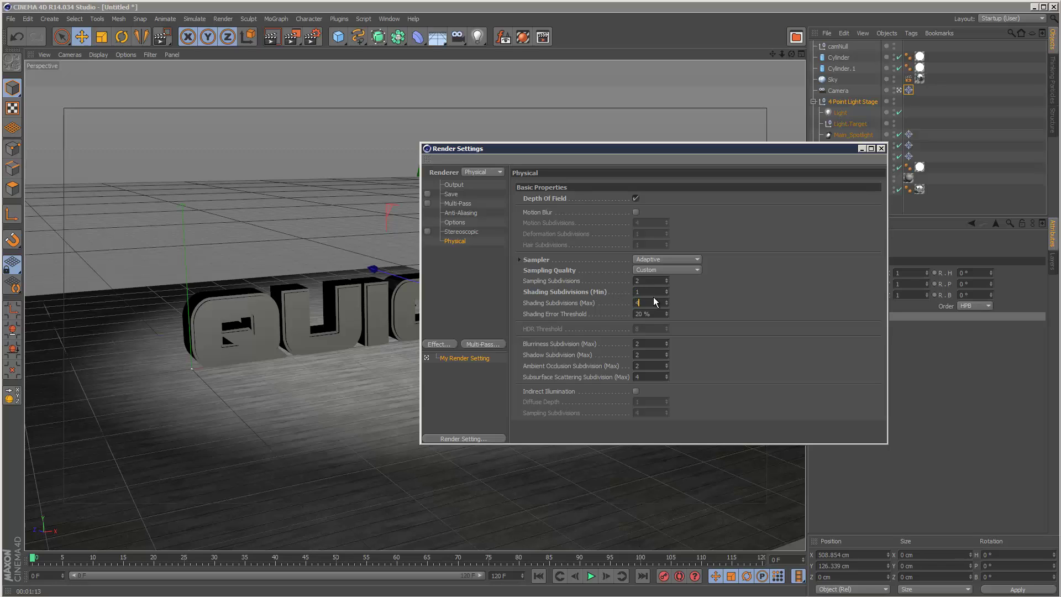
key("Return")
type("15")
left_click(657, 302)
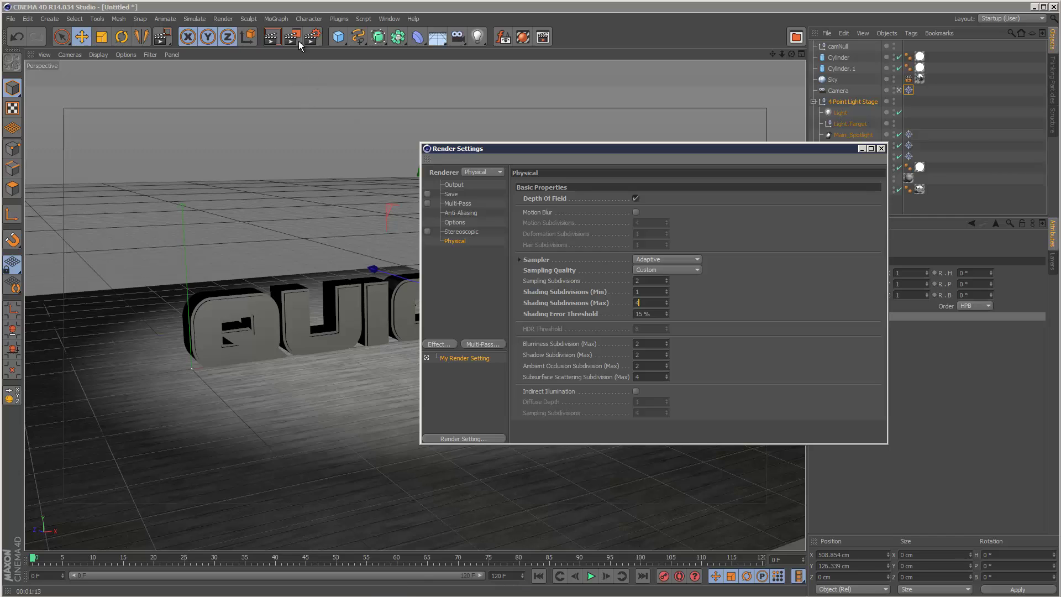
mouse_move(549, 149)
left_mouse_down()
mouse_move(606, 139)
mouse_move(561, 136)
left_mouse_up()
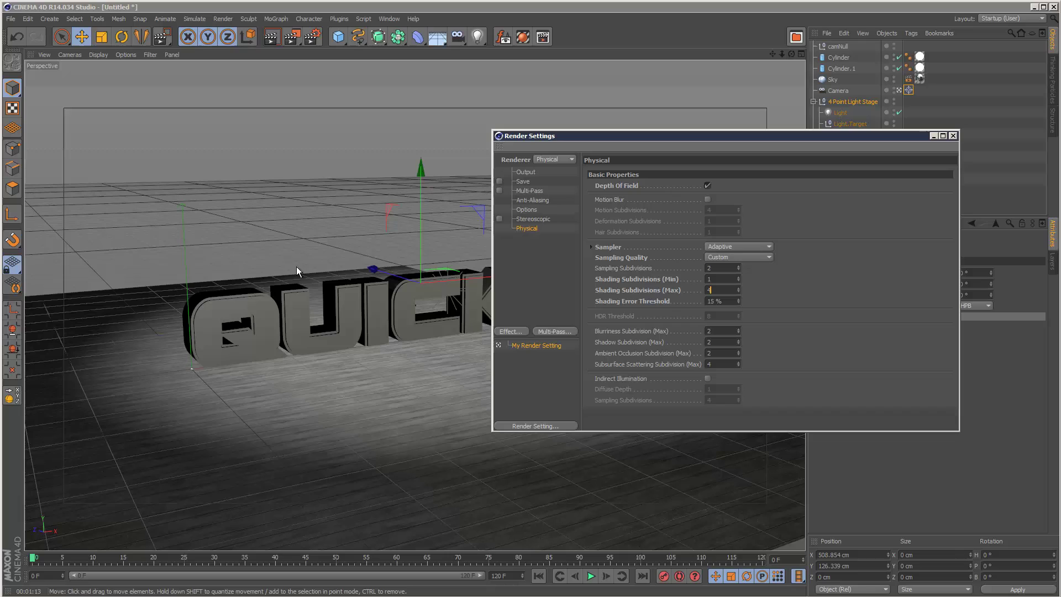
left_click_drag(312, 37, 334, 48)
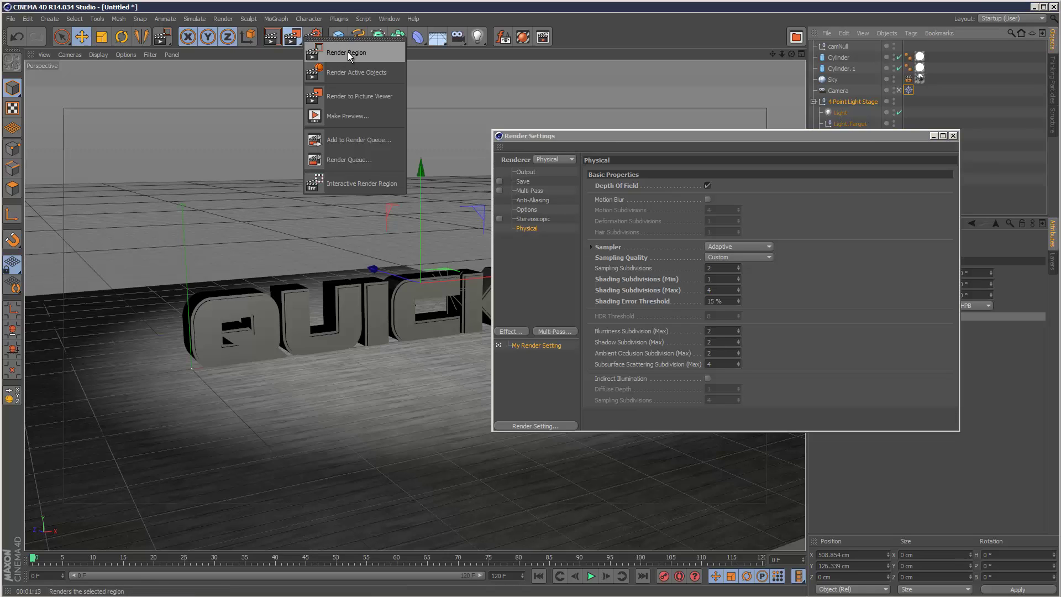
Step: Render a test region over the text, then the full frame, viewing the newest History entry
left_click(334, 52)
left_click_drag(132, 191, 464, 440)
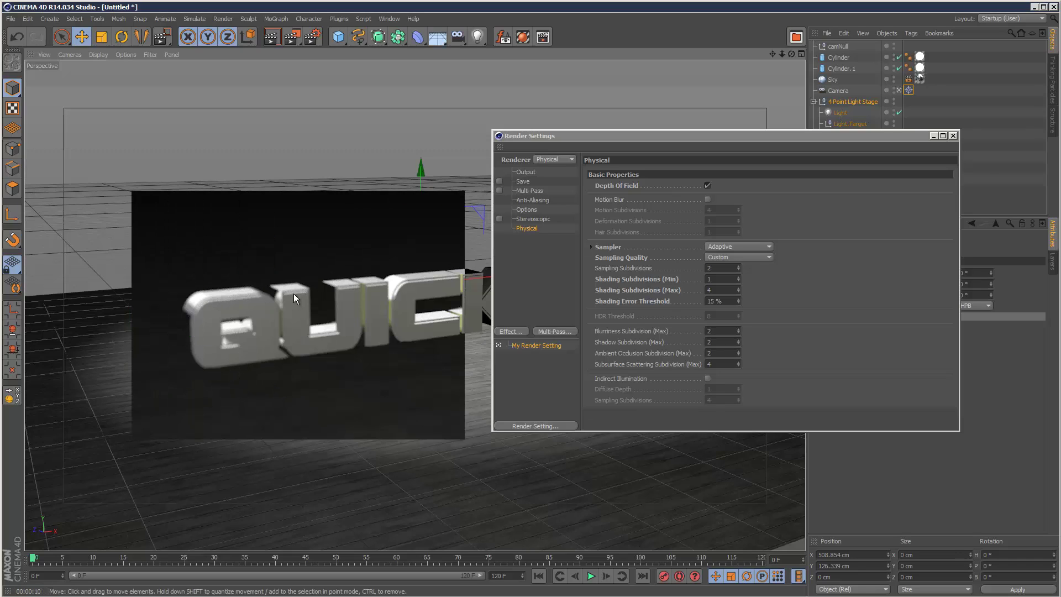
left_click(294, 37)
left_click(839, 197)
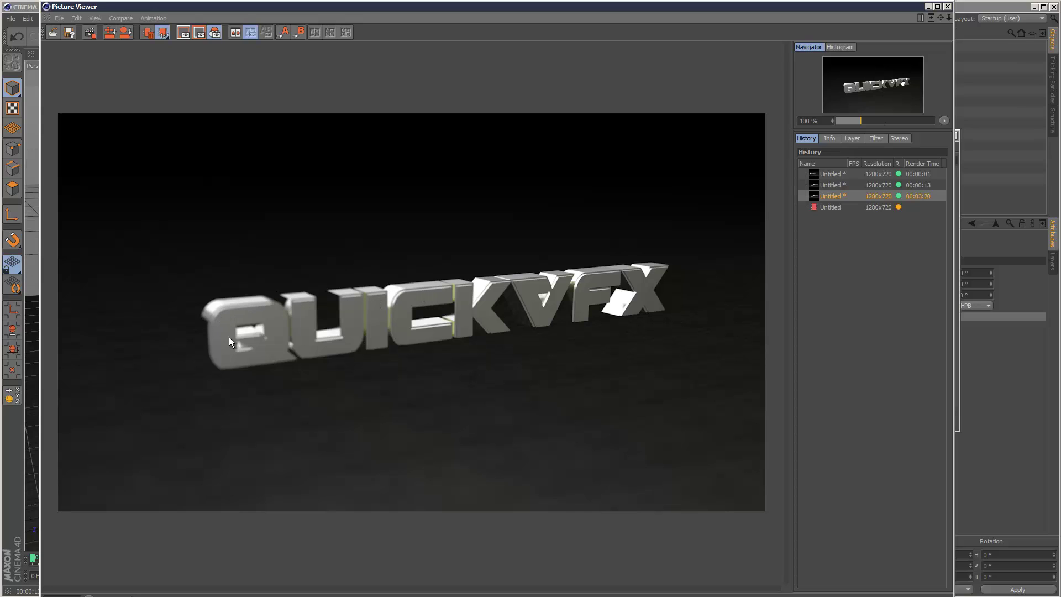
Step: Stop the render, close the viewer, and set min shading subdivisions 2, sampling subdivisions 3
left_click(947, 6)
left_click(528, 367)
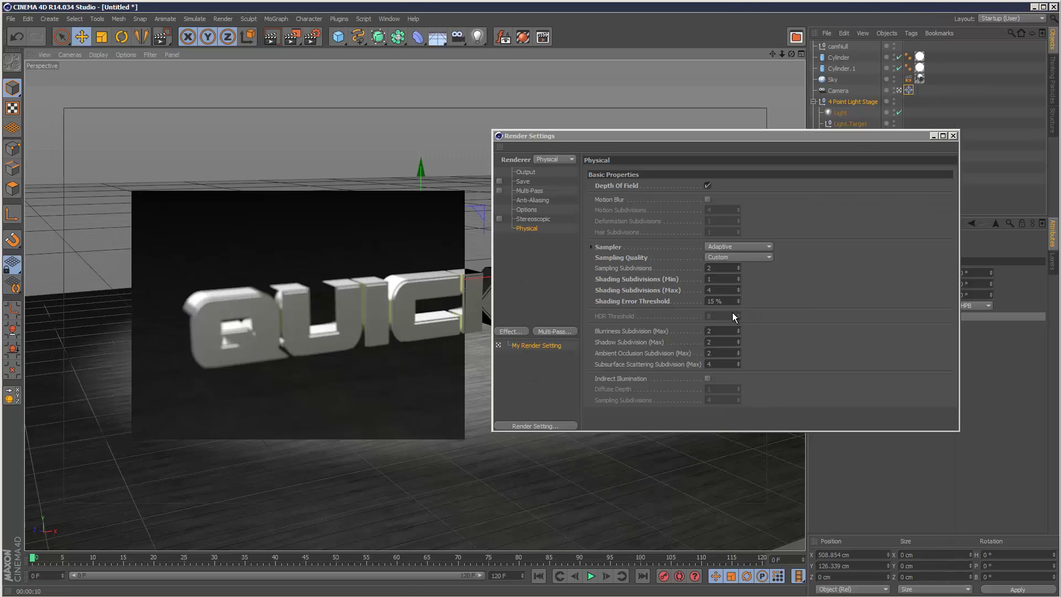
double_click(722, 280)
type("2")
key("Tab")
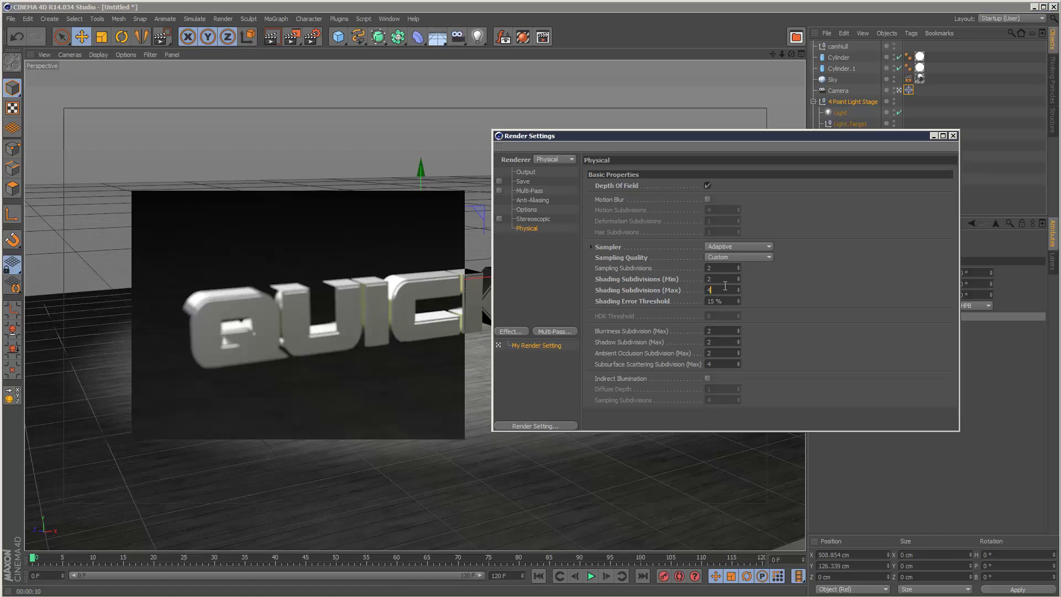
double_click(705, 267)
type("3")
key("Tab")
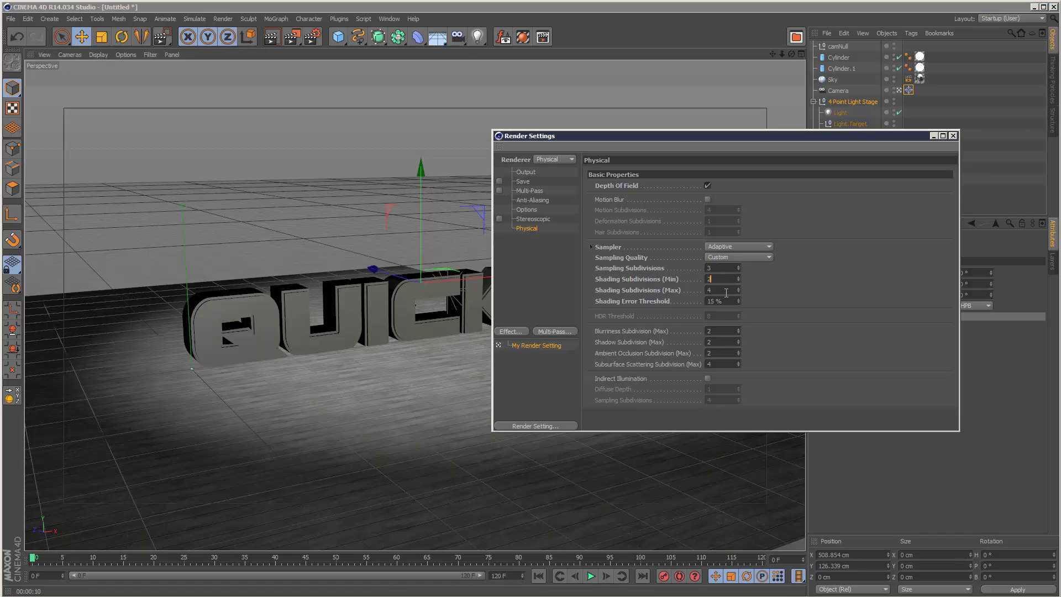
Step: Render a test region over the QUICKVFX text
left_click(292, 38)
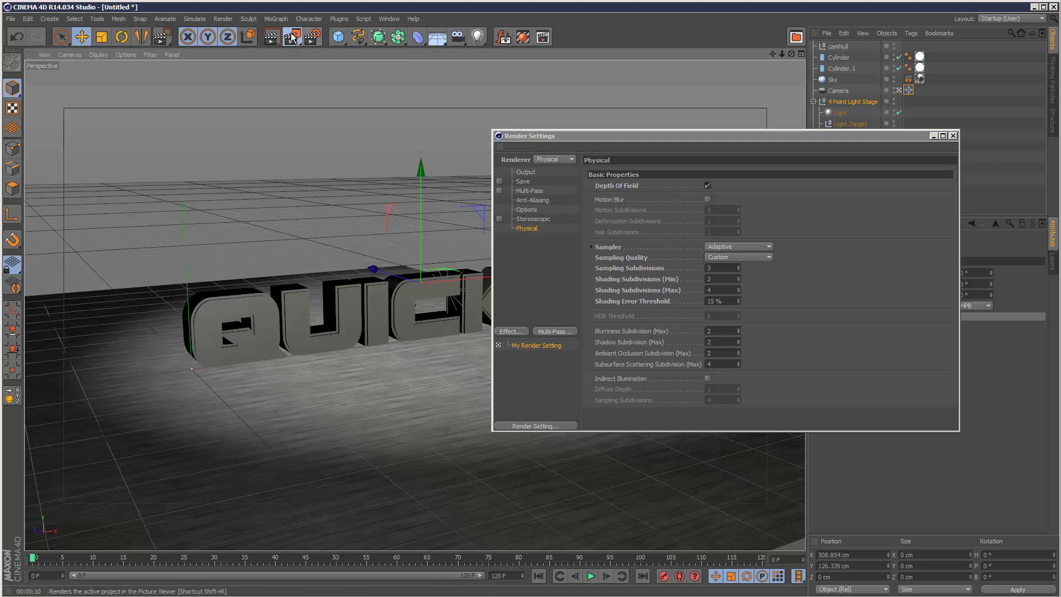
left_click_drag(292, 37, 348, 72)
left_click_drag(131, 193, 467, 457)
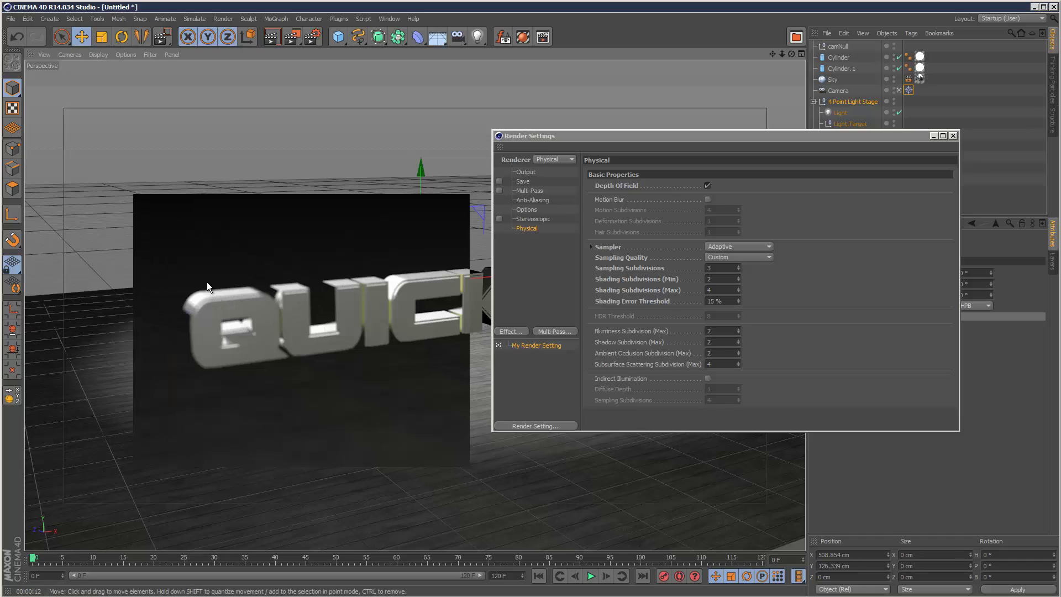
Step: Set a 10% shading error threshold and 4 sampling subdivisions, then region-render the text
double_click(723, 300)
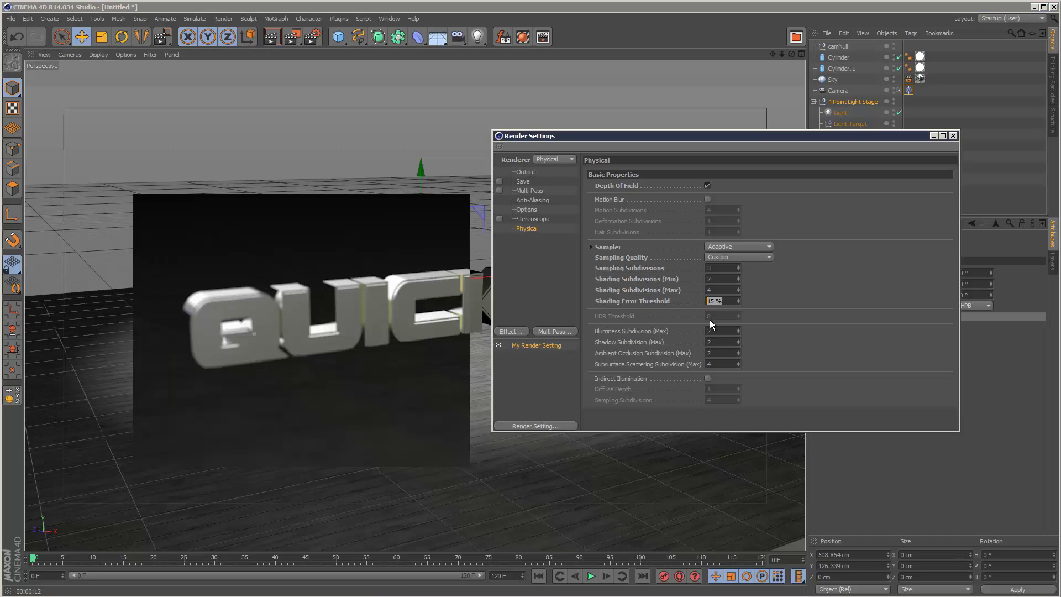
type("10")
double_click(719, 268)
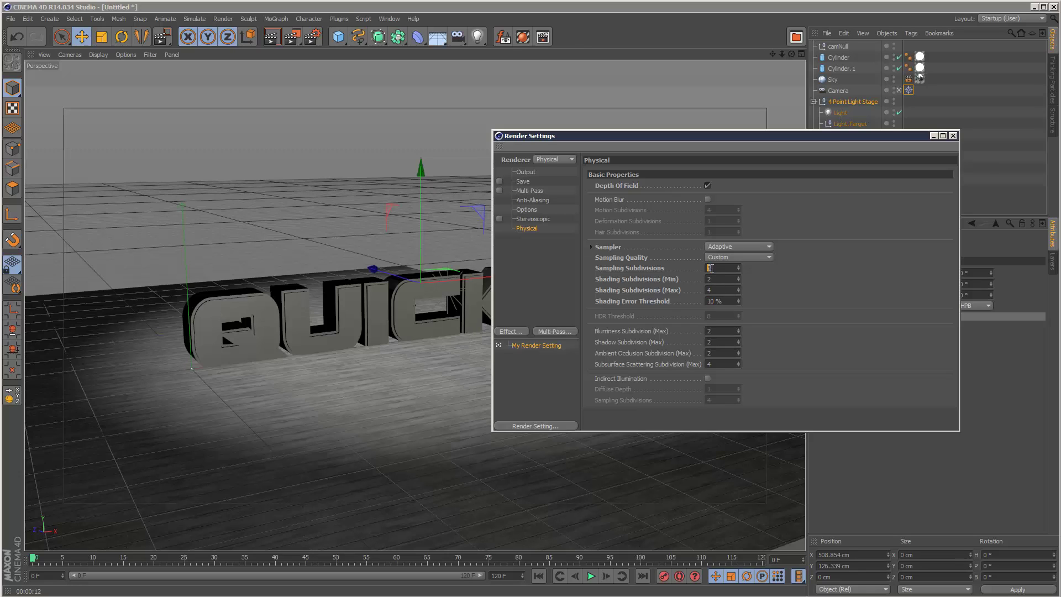
type("4")
left_click(292, 37)
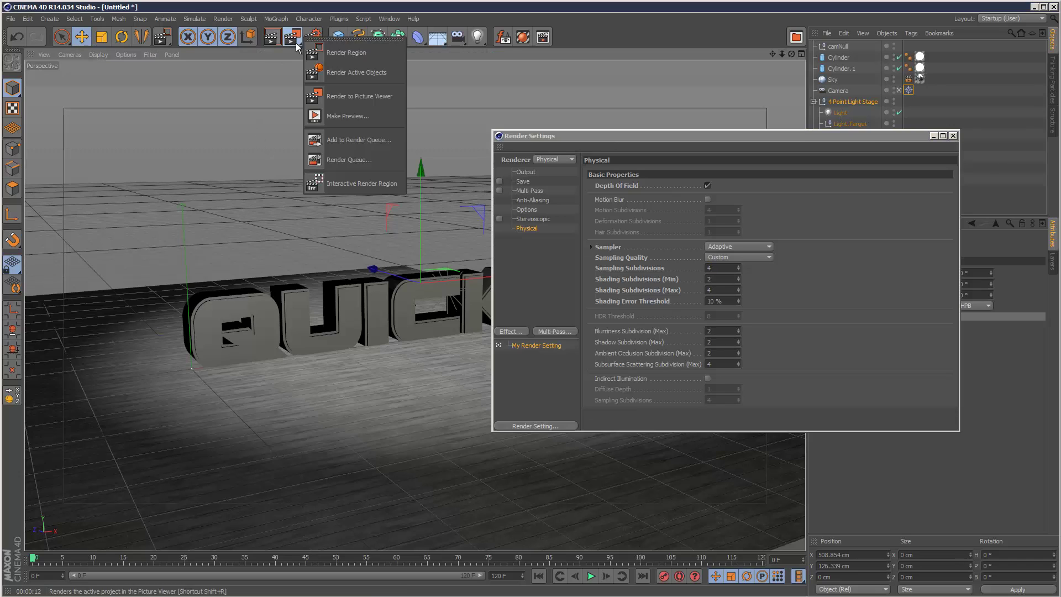
left_click_drag(133, 220, 457, 470)
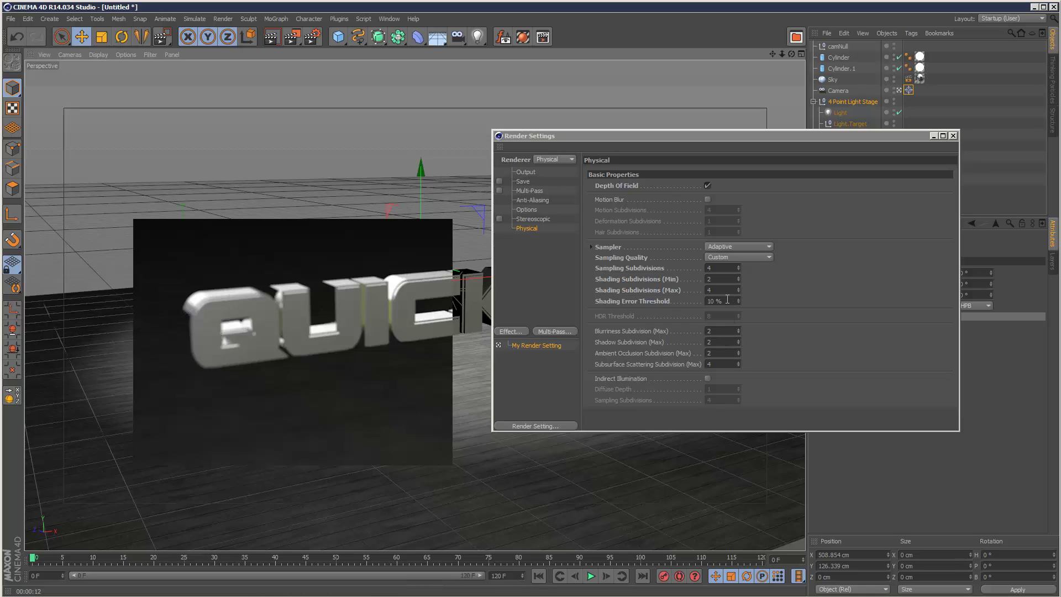
Step: Enter an 8% shading error threshold and test-render a region over the text
left_click(714, 301)
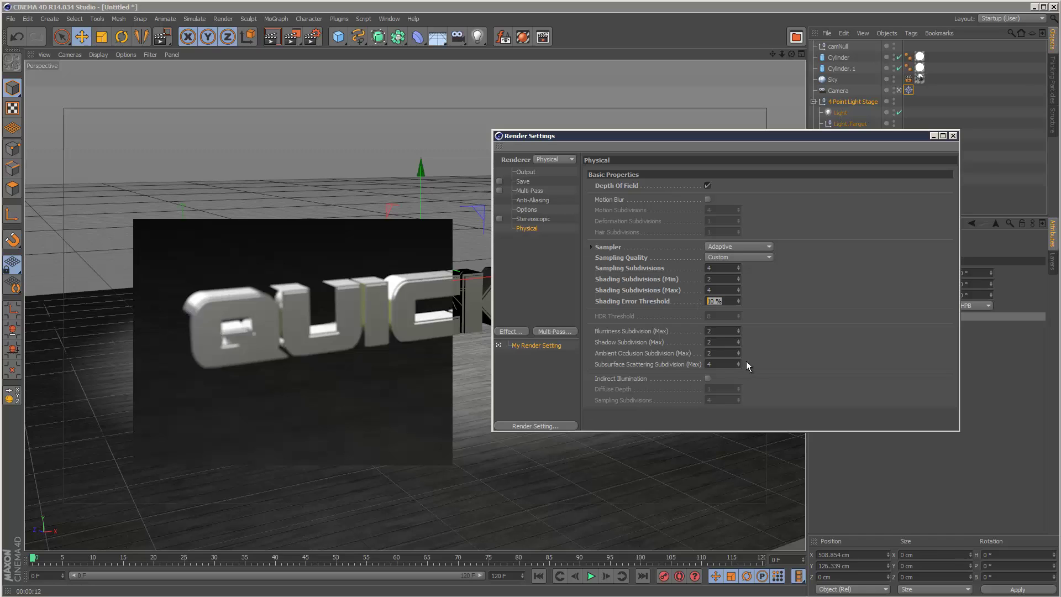
type("8")
key("Return")
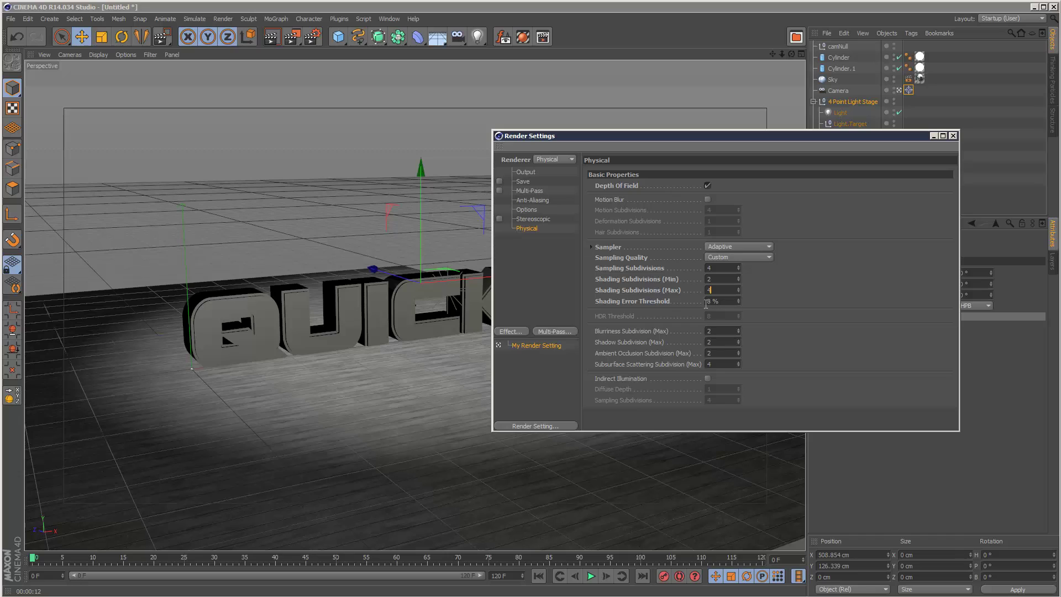
left_click_drag(292, 37, 324, 57)
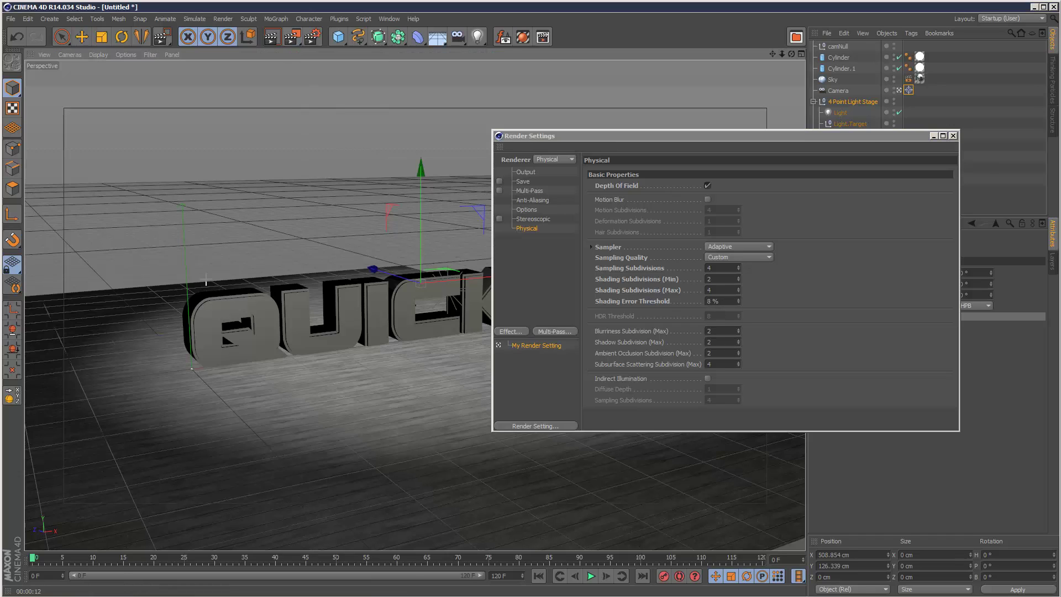
key("e")
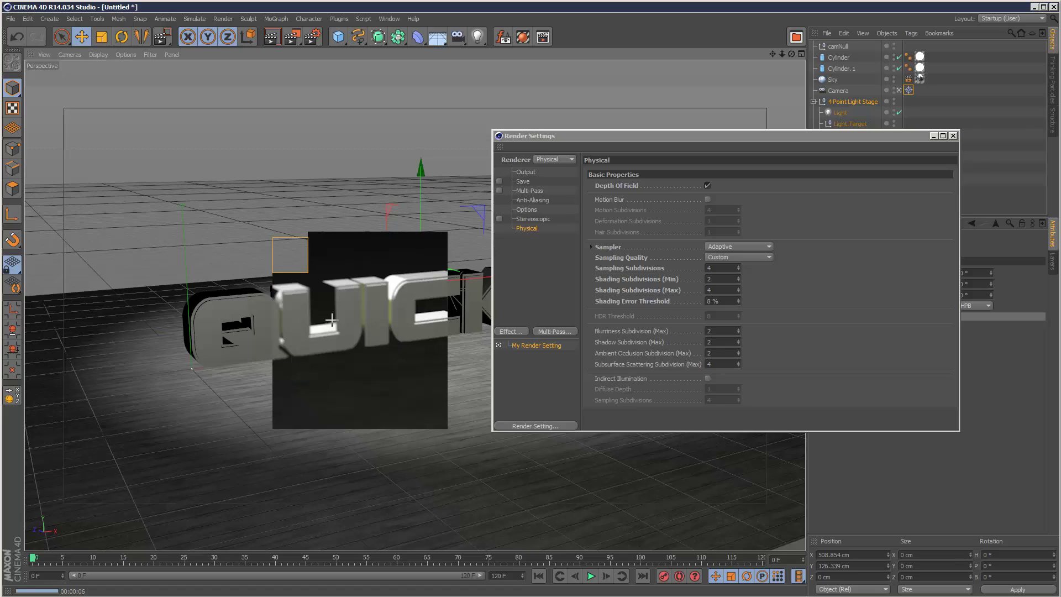
Step: Set the error threshold to 6% and render a region over the QUICK text
double_click(727, 302)
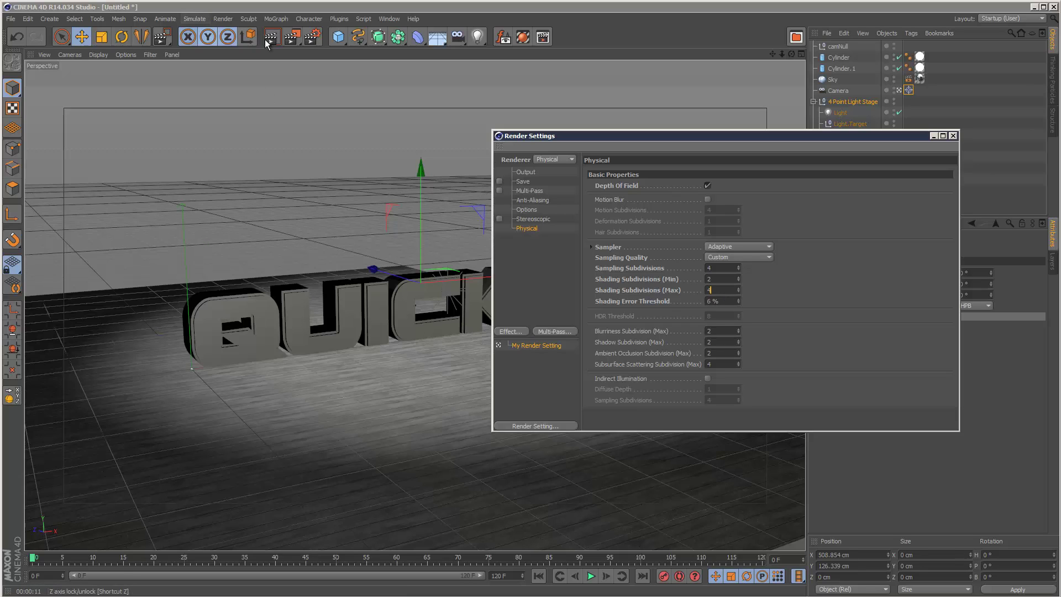
left_click(292, 36)
left_click(315, 52)
left_click_drag(154, 199, 446, 441)
left_click(736, 350)
type("6")
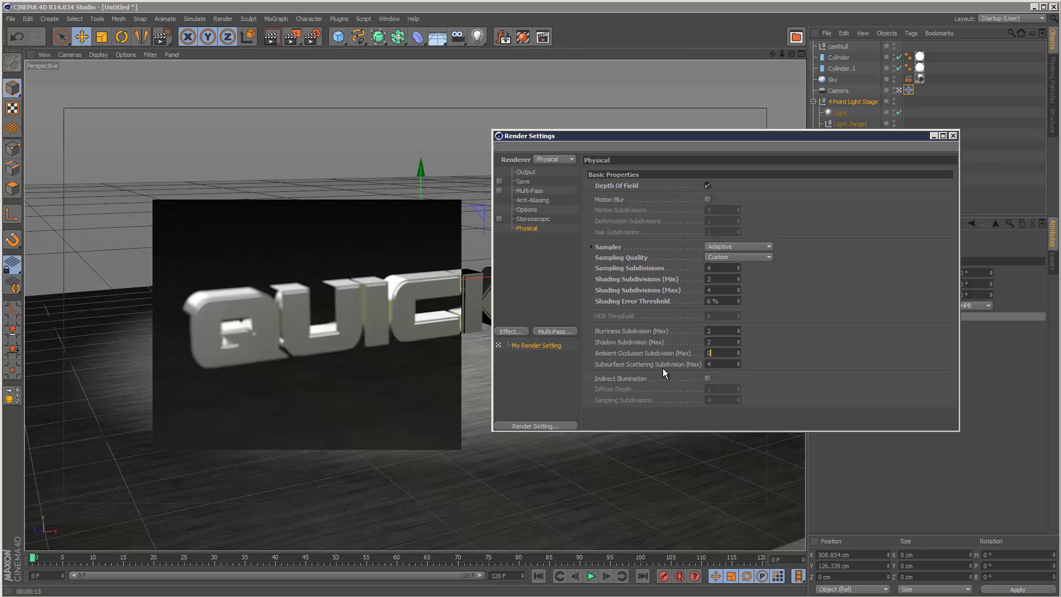
Step: Set ambient occlusion and subsurface scattering subdivisions to 0 and blurriness subdivisions (Max) to 3
key("Tab")
type("0")
key("Return")
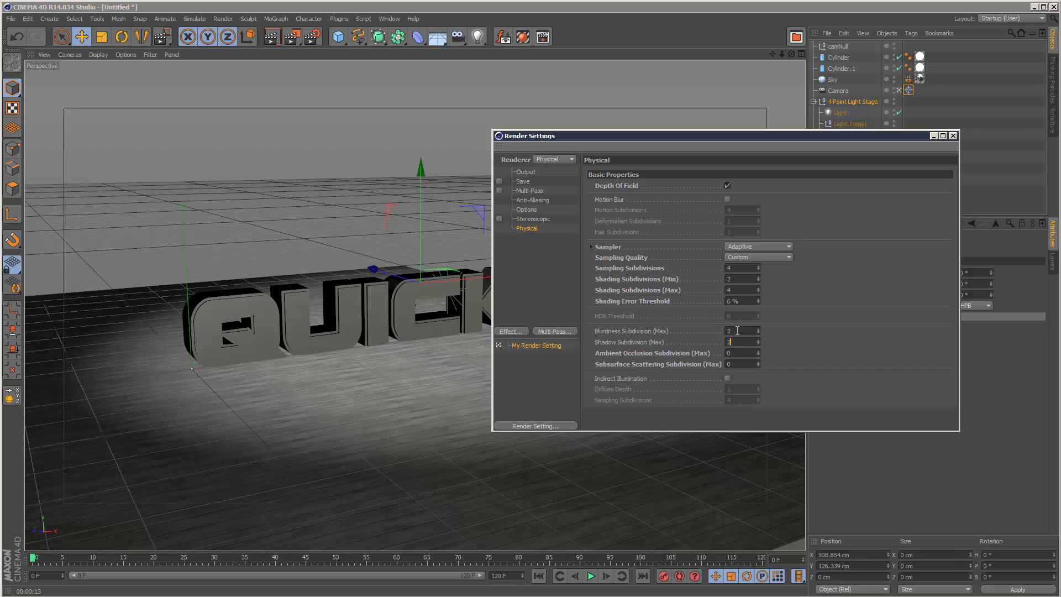
left_click(736, 330)
type("3")
key("Return")
Step: Lower the shading error threshold to 5% and preview-render a region of the text
left_click(757, 304)
double_click(741, 301)
type("5")
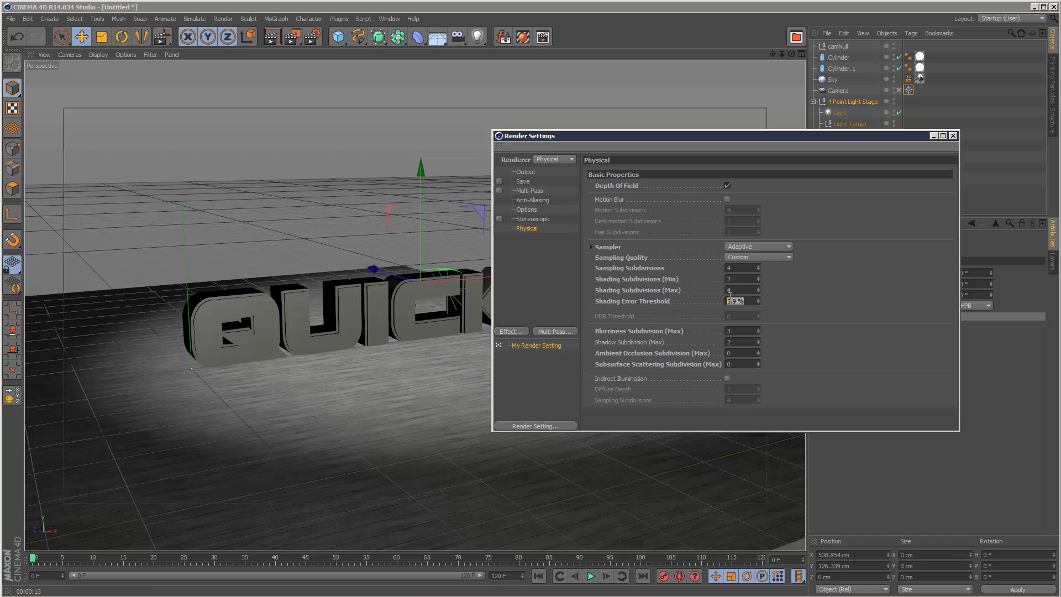
left_click(741, 291)
mouse_move(292, 36)
left_mouse_down()
mouse_move(148, 211)
mouse_move(477, 443)
left_mouse_up()
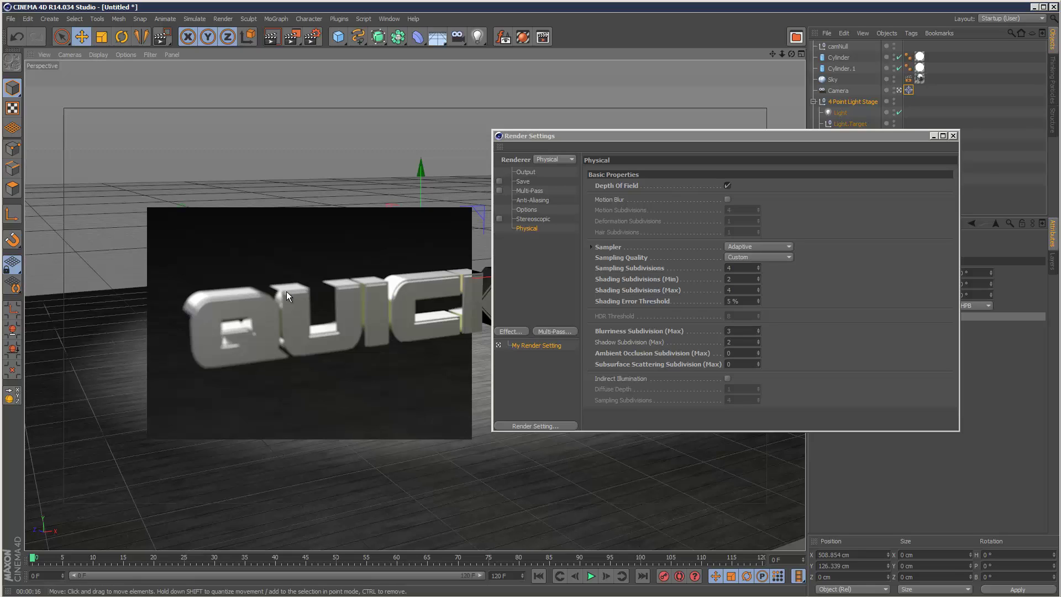
Step: Set minimum shading subdivisions to 3 and preview-render a region of the text
double_click(741, 278)
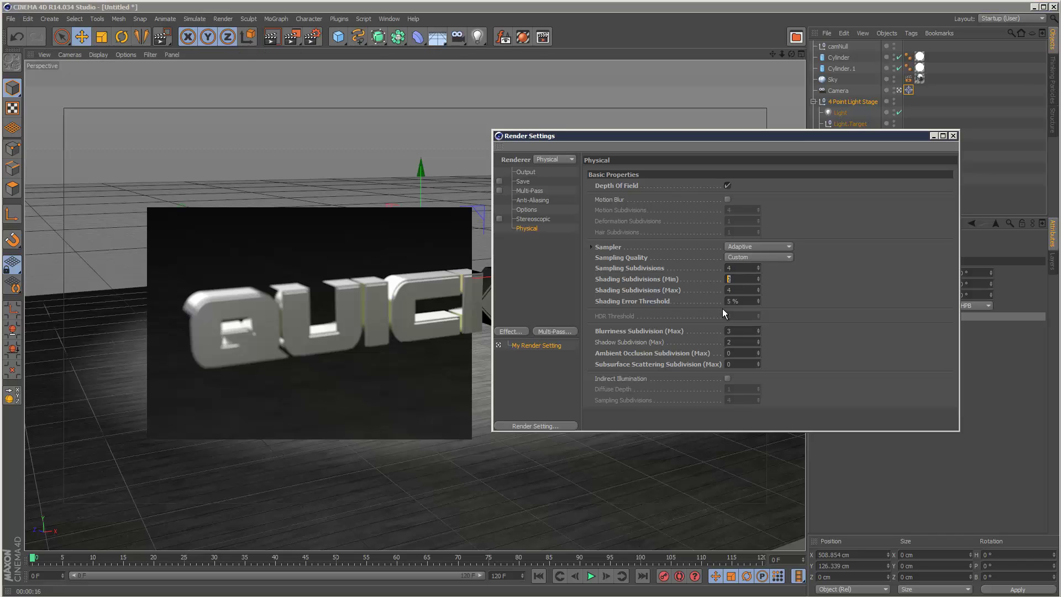
key("alt+r")
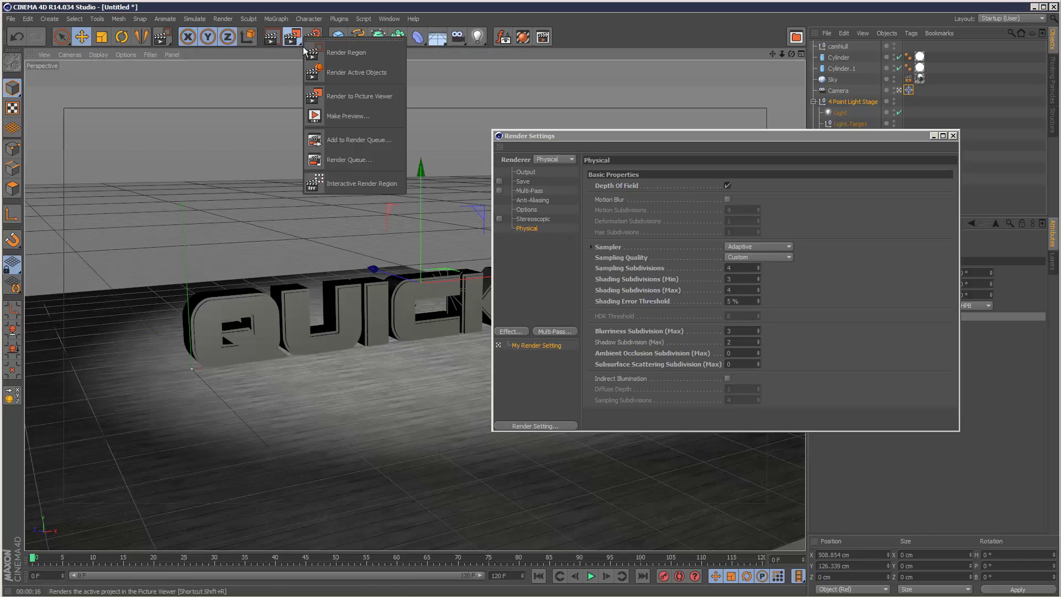
left_click_drag(292, 37, 310, 57)
left_click_drag(146, 225, 431, 441)
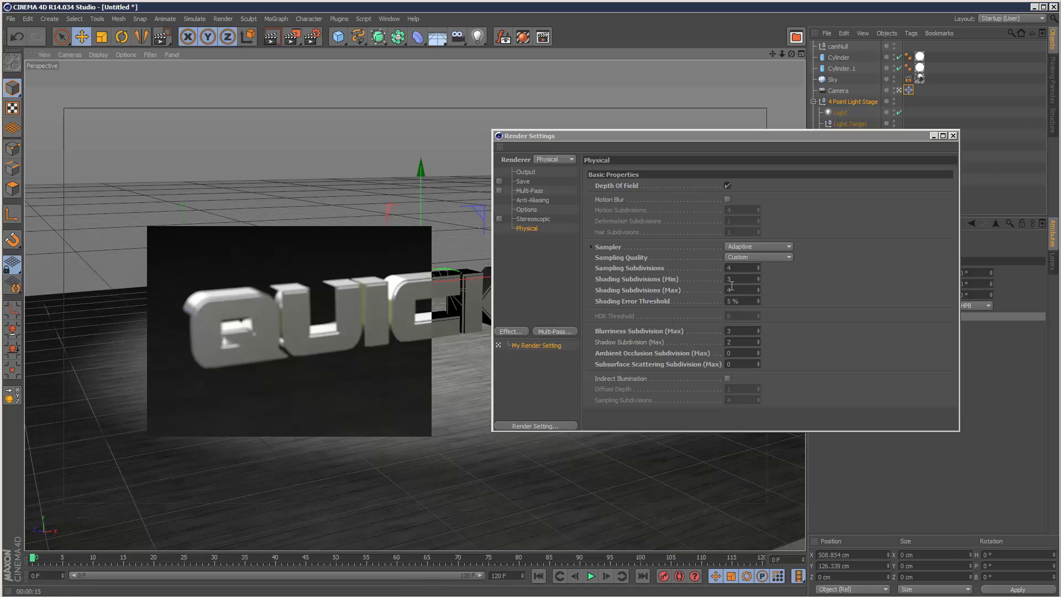
Step: Lower the shading error threshold to 3% and render a larger region over the text
left_click_drag(741, 301, 718, 300)
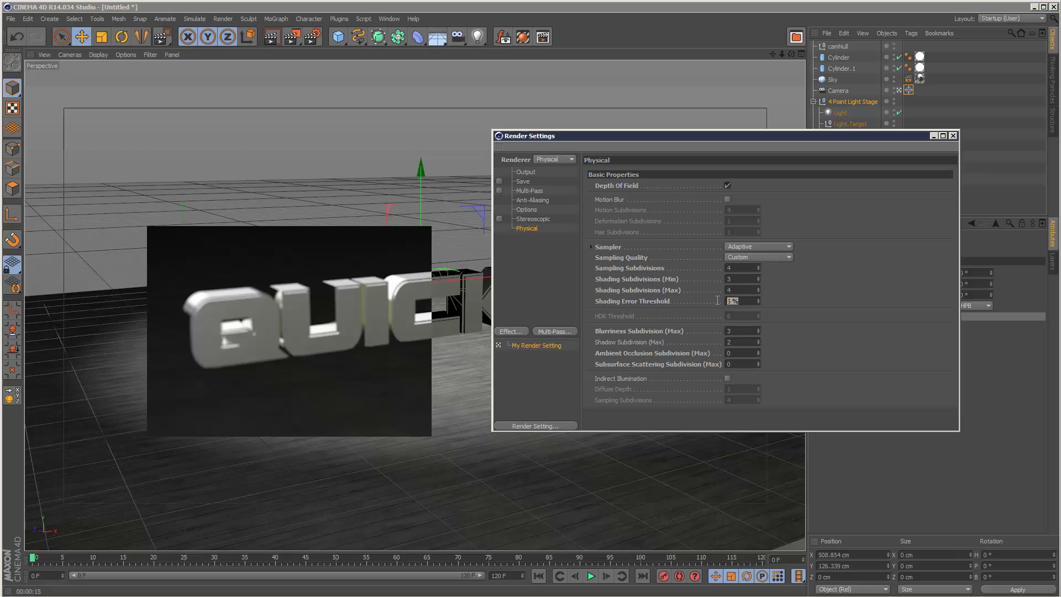
type("3")
key("Return")
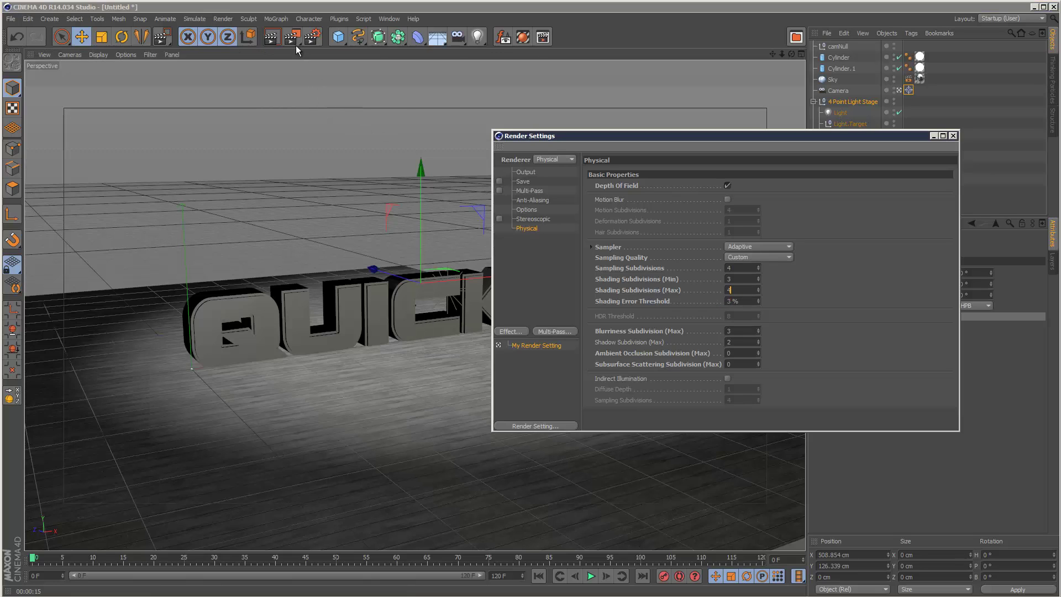
left_click_drag(292, 36, 322, 65)
left_click(321, 65)
left_click_drag(143, 230, 433, 428)
type("4")
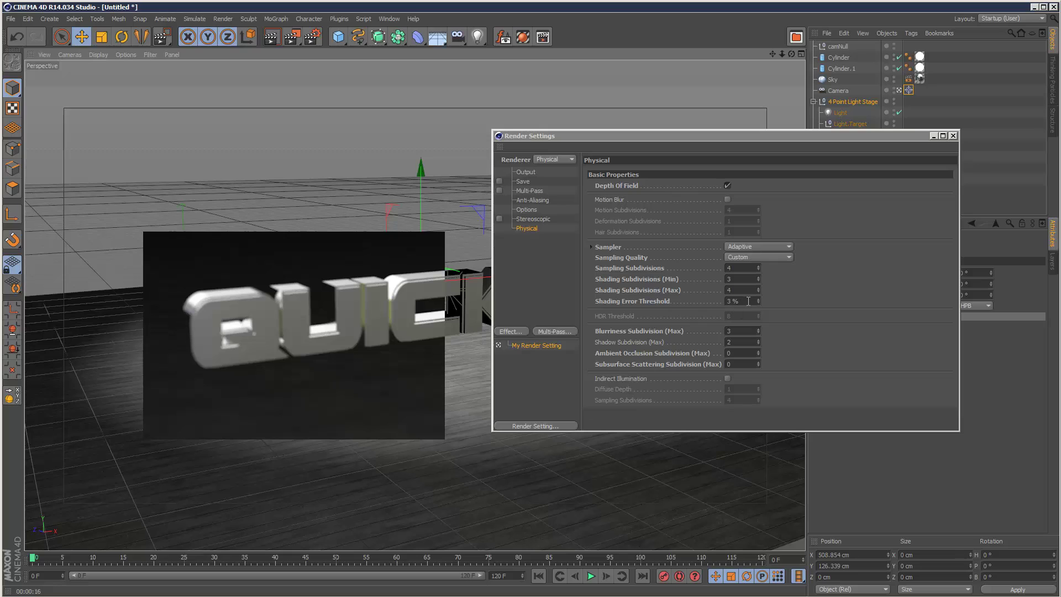
Step: Set minimum shading subdivisions to 4 and preview-render a region over the text
left_click(728, 289)
type("5")
key("Return")
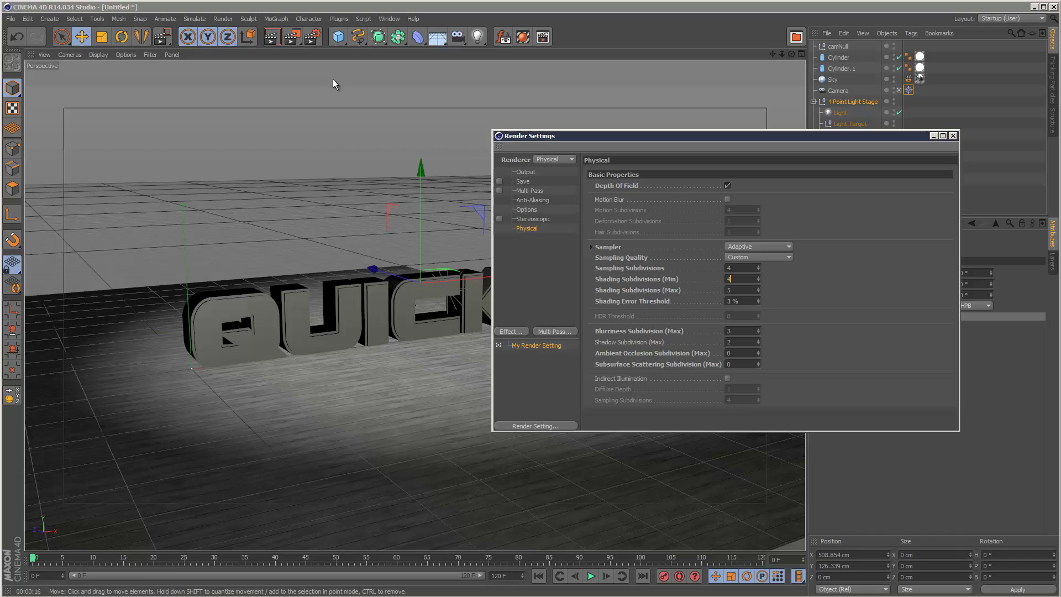
left_click_drag(300, 46, 332, 66)
left_click_drag(149, 232, 453, 435)
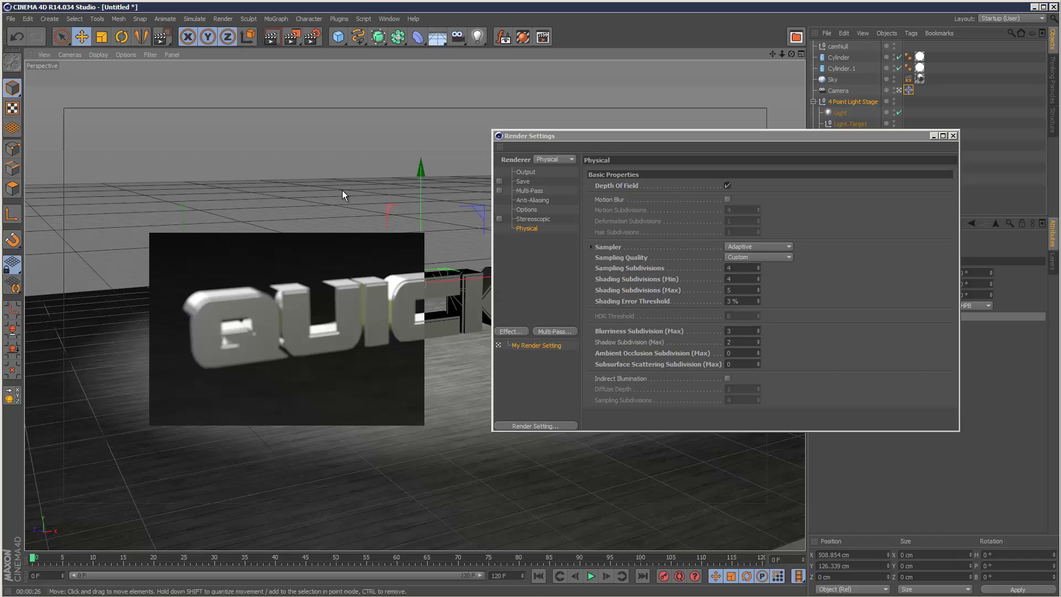
Step: Render the full frame, then compare the 00:01:05 and 00:03:20 history renders
left_click(291, 37)
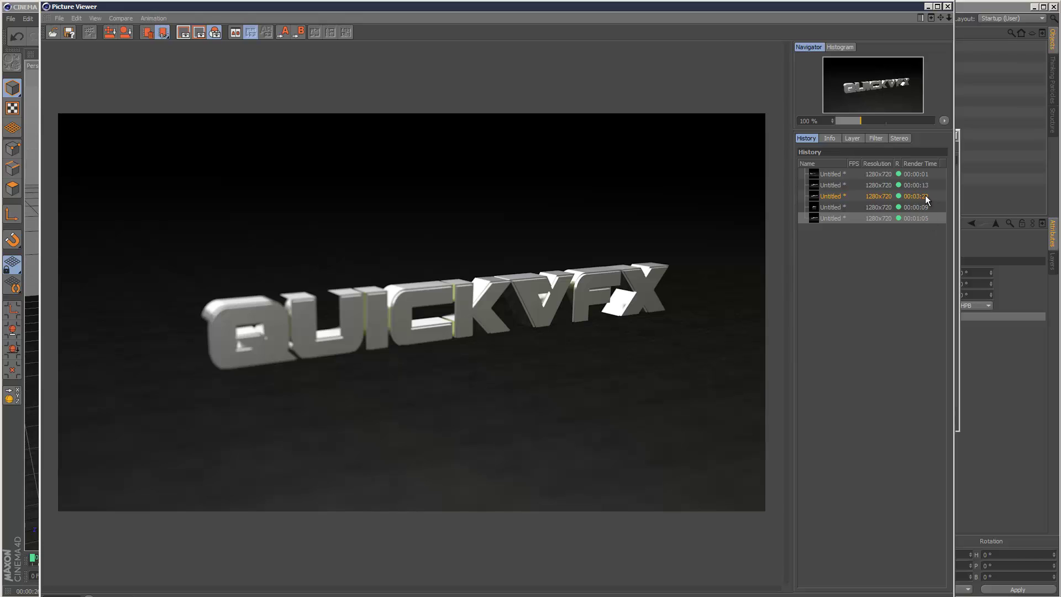
left_click(920, 197)
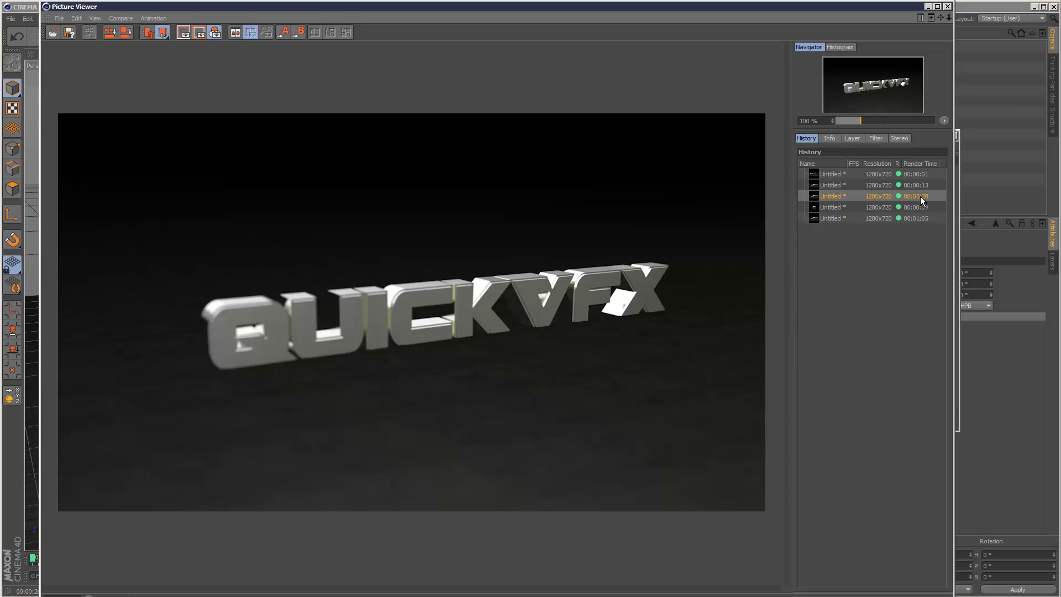
left_click(916, 221)
left_click(920, 196)
left_click(916, 207)
left_click(914, 218)
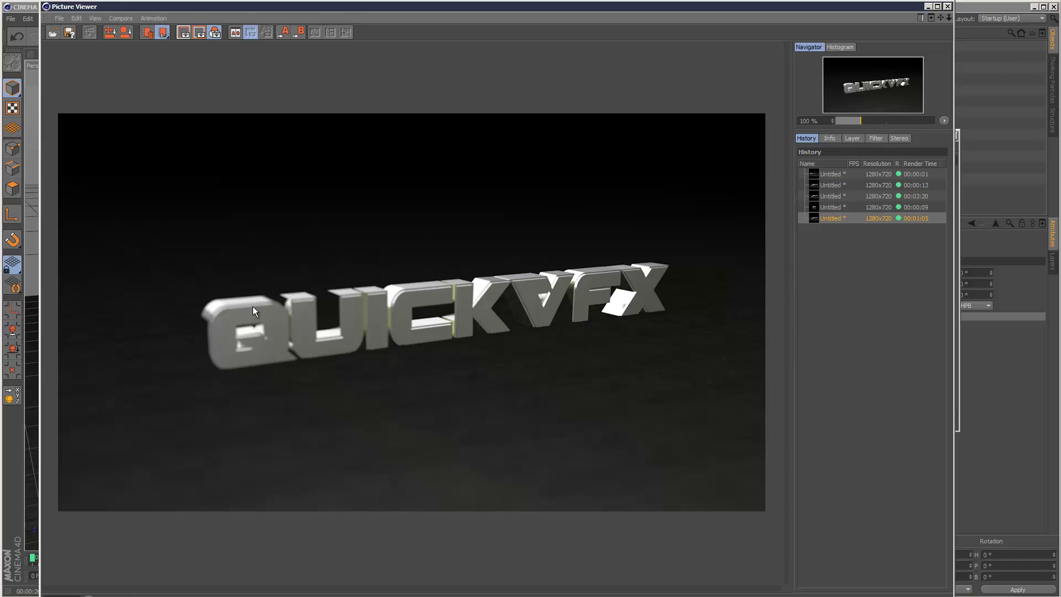
left_click(918, 197)
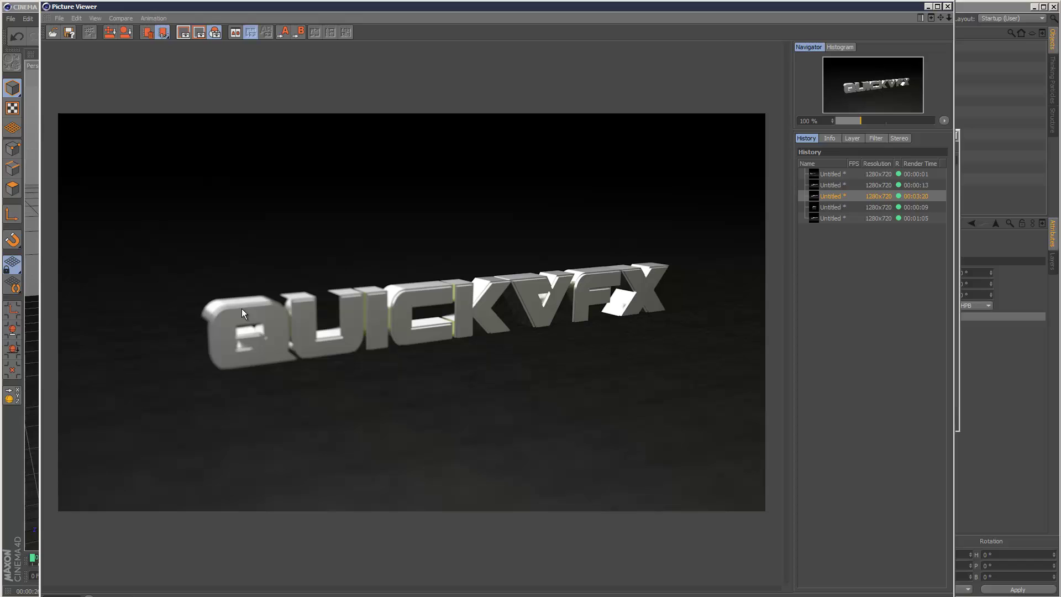
left_click(919, 219)
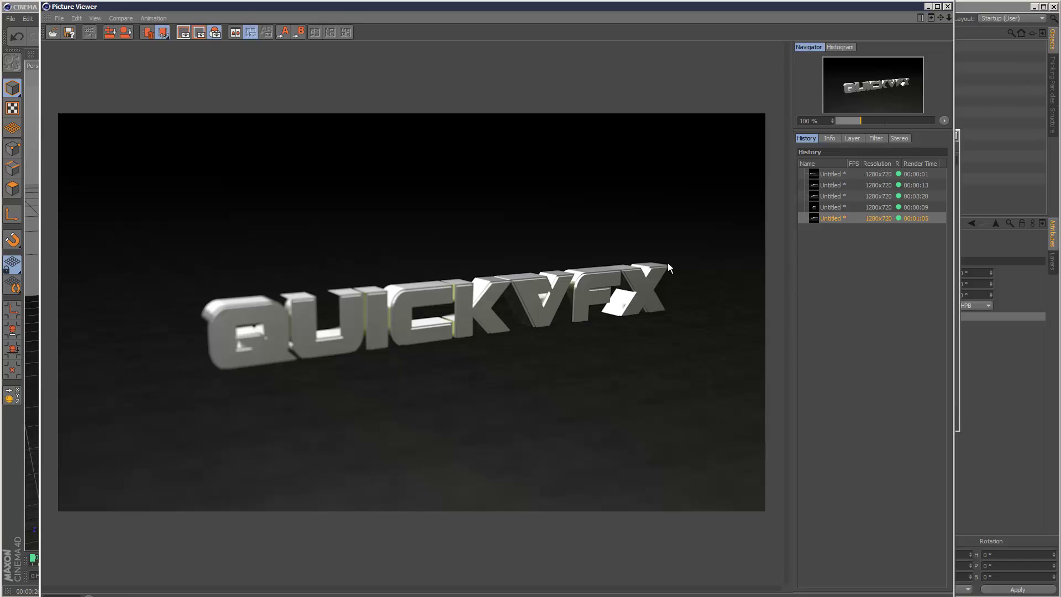
left_click(923, 196)
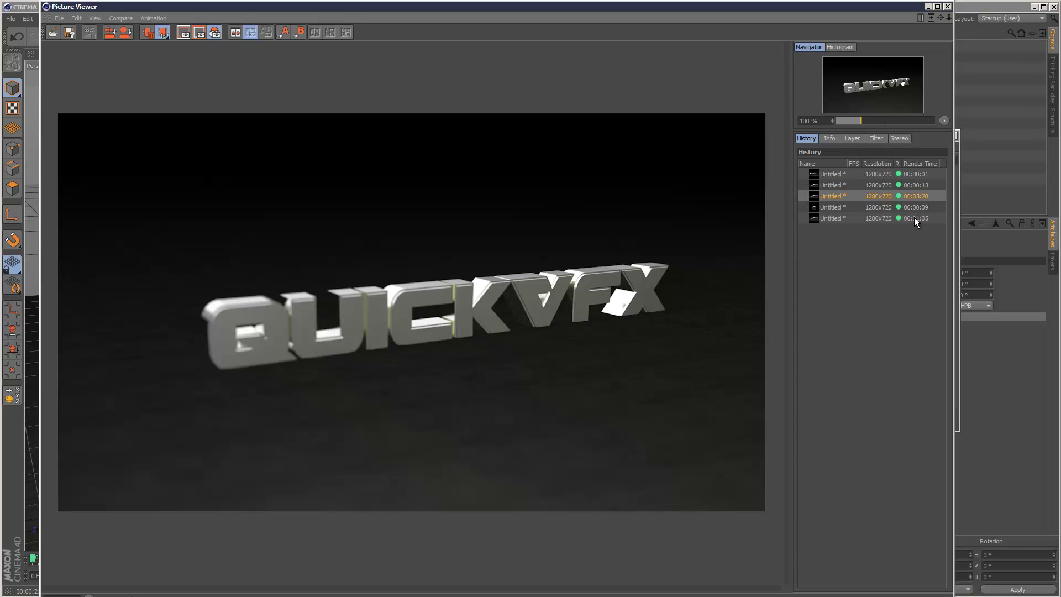
left_click(915, 217)
left_click(916, 196)
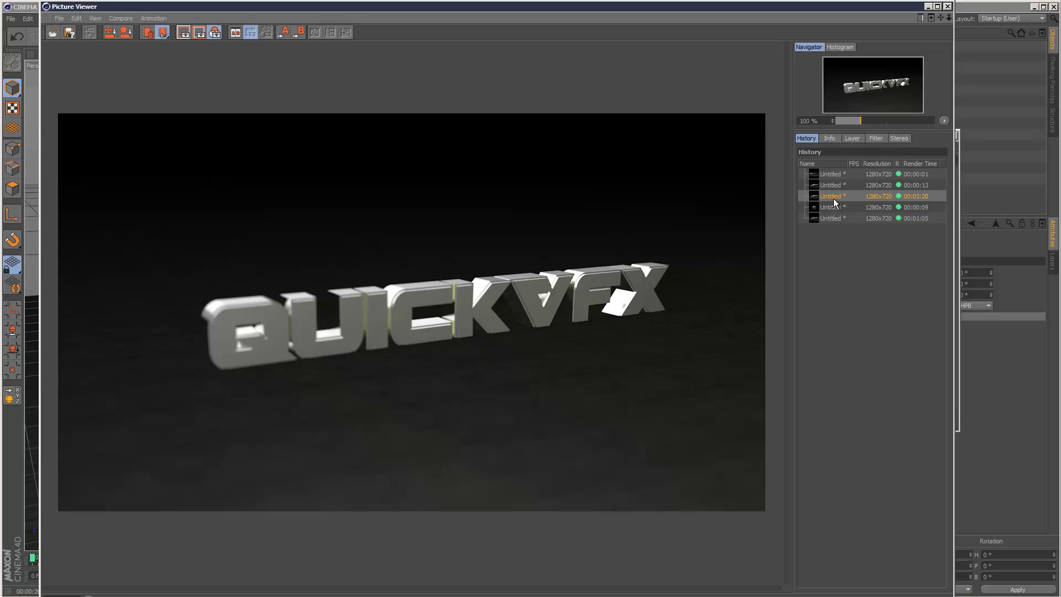